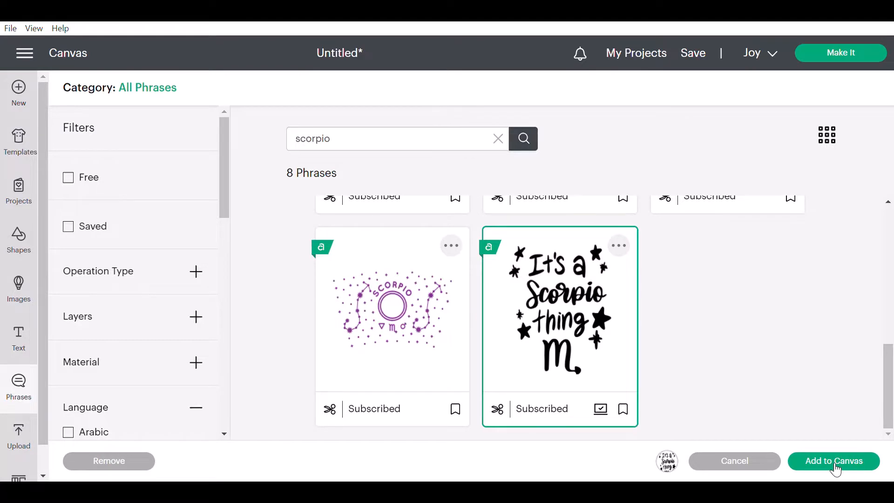
Step: Add the "It's a Scorpio thing" phrase to the canvas, scale it down, and arrange it beside the scorpion image
click(838, 470)
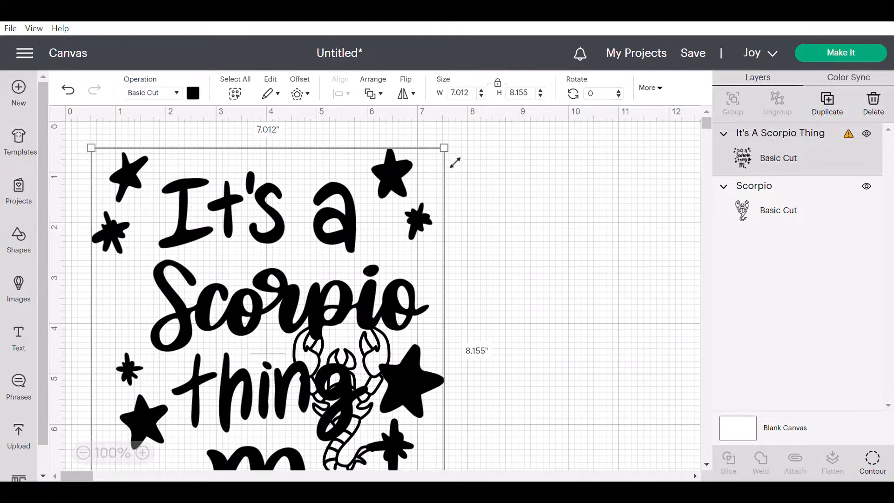
drag(456, 162, 268, 438)
drag(191, 413, 546, 220)
click(352, 342)
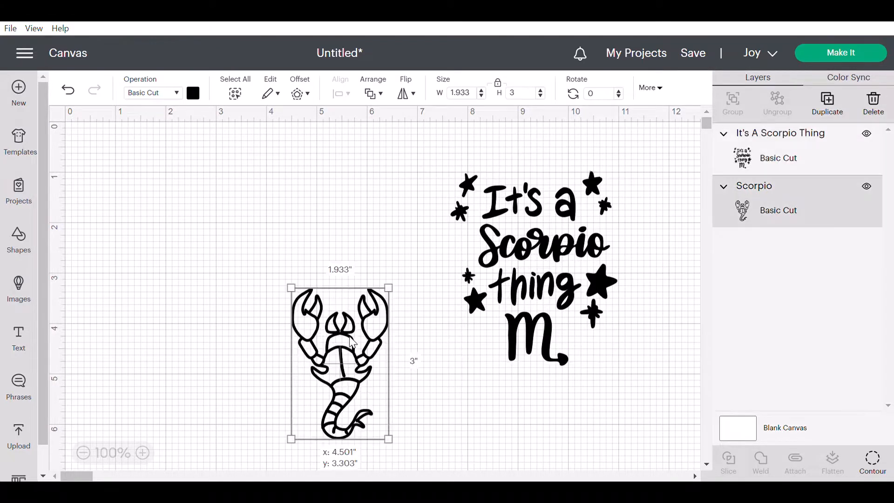
drag(350, 378, 386, 293)
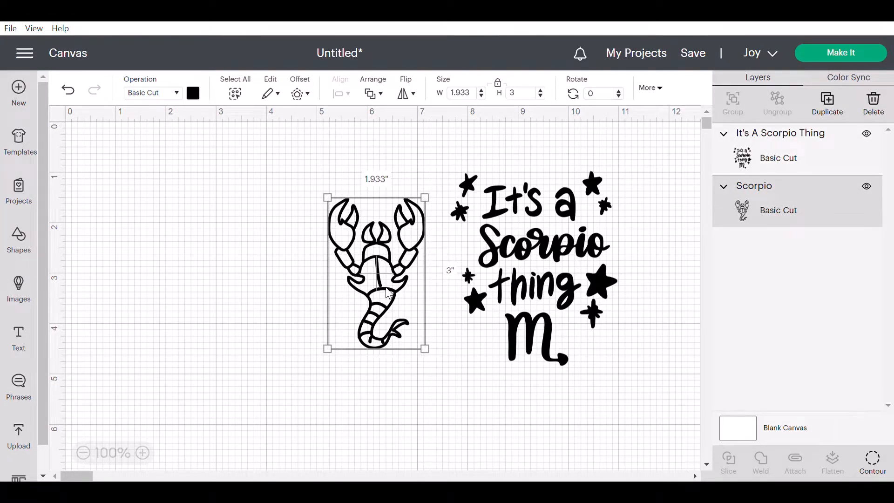
Step: Add a text object reading "Cricut Update" to the canvas
click(21, 343)
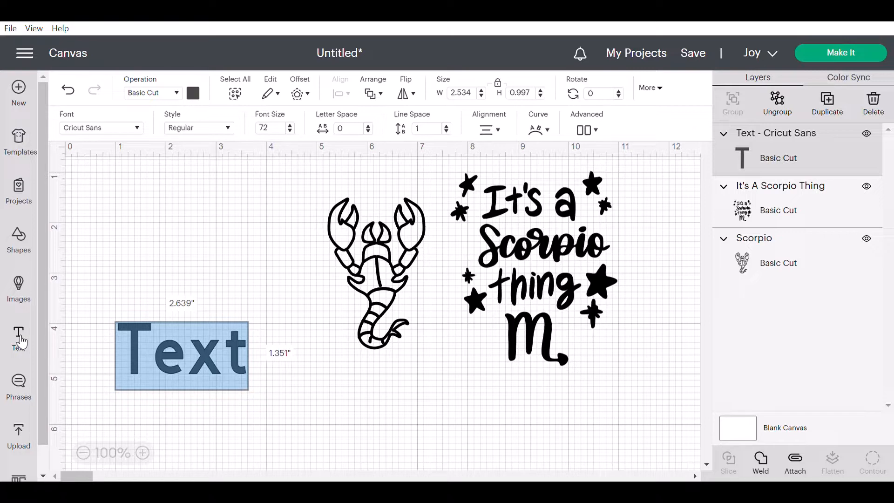
text(Cric)
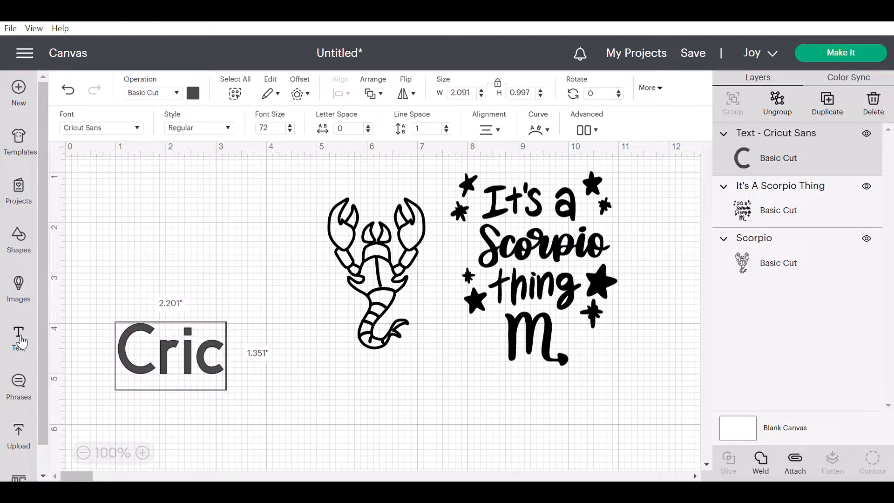
text(ut Update)
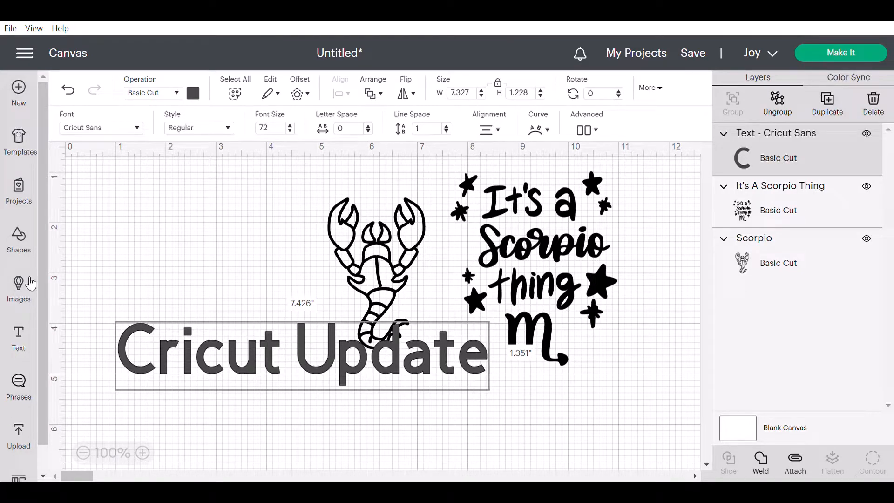
Step: Move the "Cricut Update" text below the scorpion and the Scorpio phrase so it overlaps neither
click(300, 354)
drag(402, 361, 389, 398)
click(301, 385)
click(223, 268)
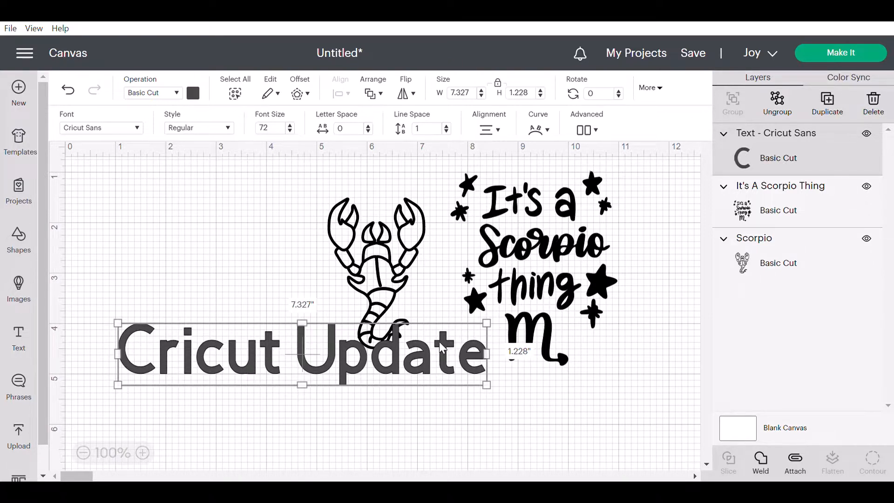
drag(440, 342, 451, 397)
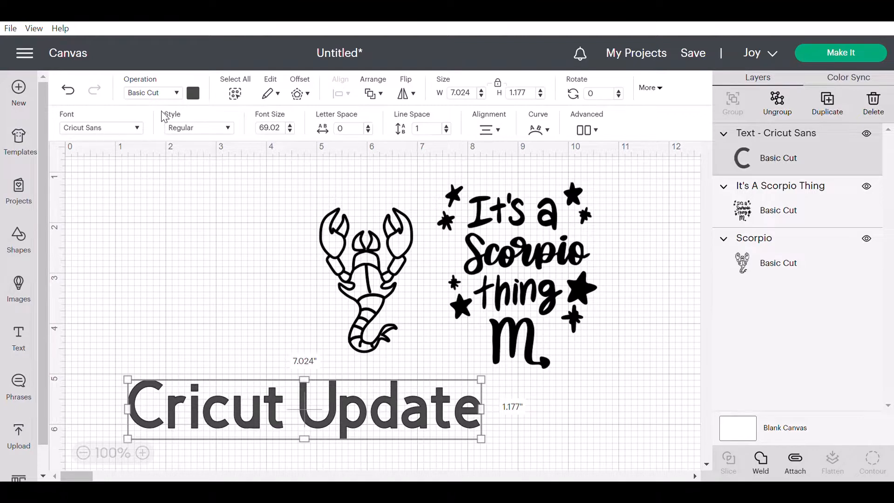
Step: Browse the fonts available for the "Cricut Update" text across the Cricut, bookmarked and system collections
click(139, 130)
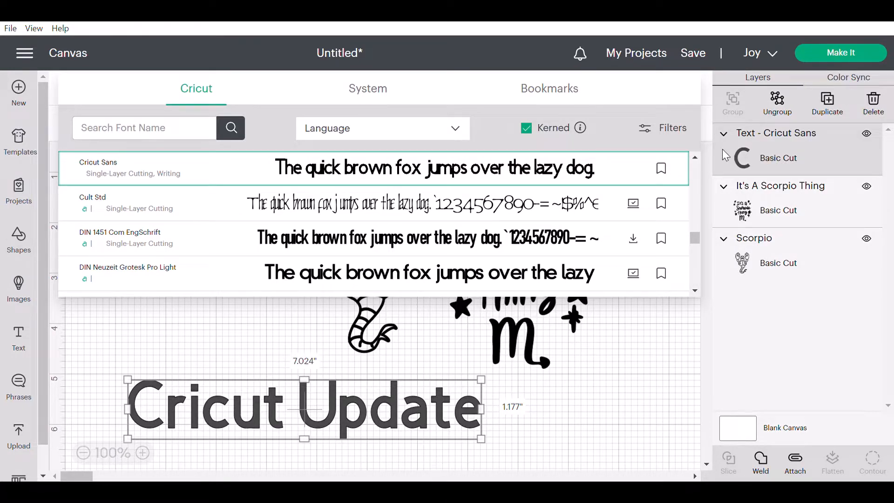
drag(694, 247, 689, 206)
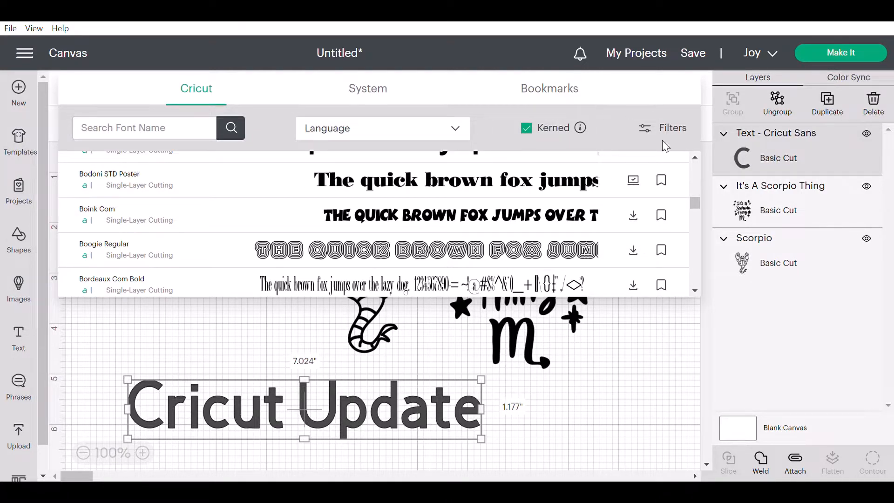
click(539, 94)
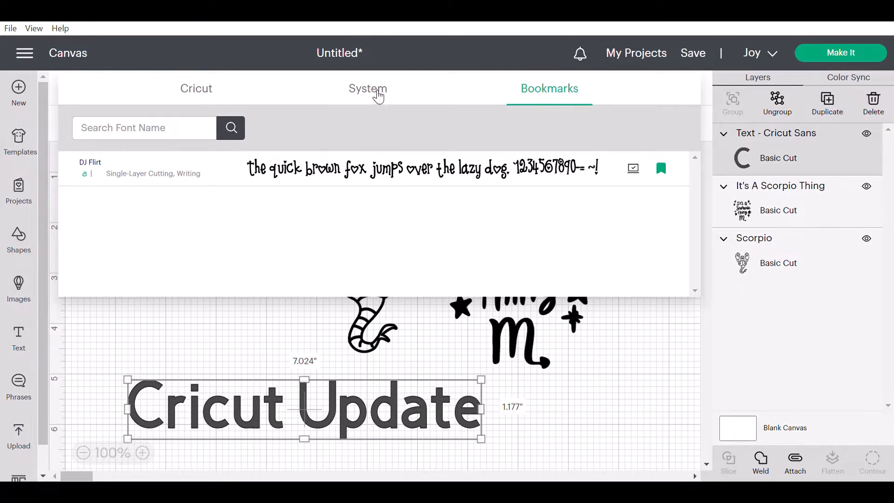
click(378, 97)
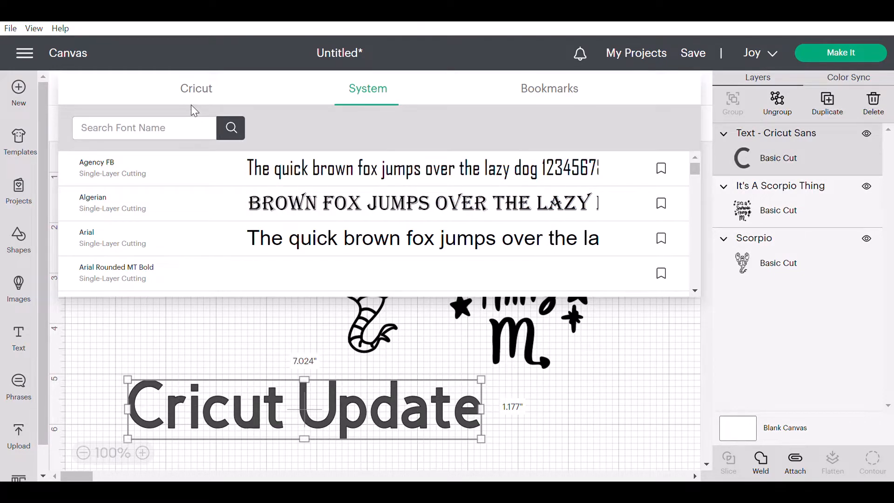
click(200, 89)
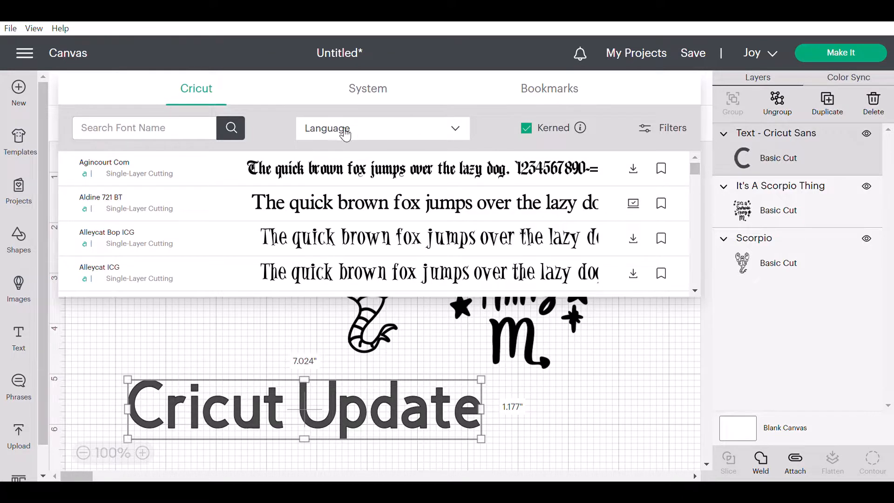
Step: Search the Cricut fonts for "elizabeth" without the Kerned filter and bookmark the Elizabeth font
click(174, 133)
text(e)
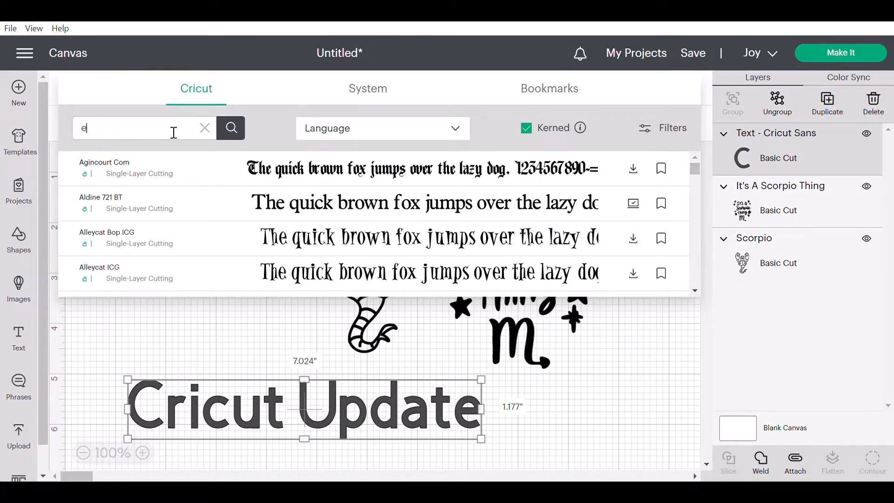
text(lizabeth)
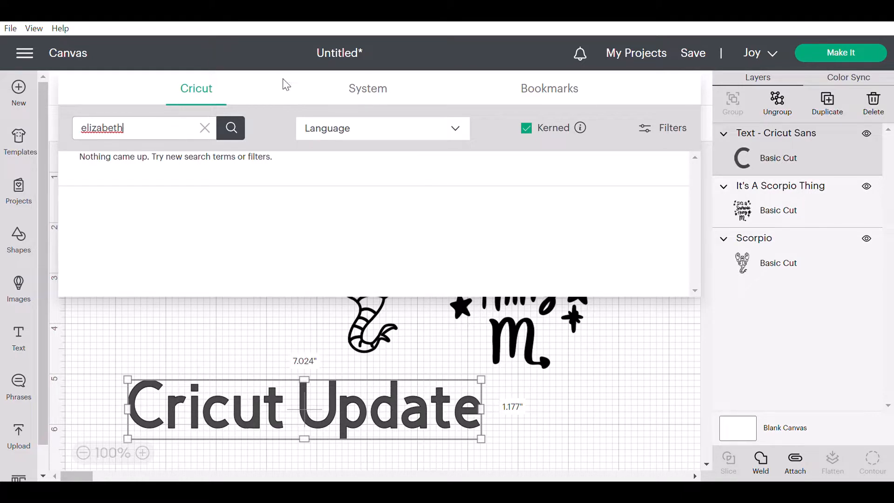
click(536, 131)
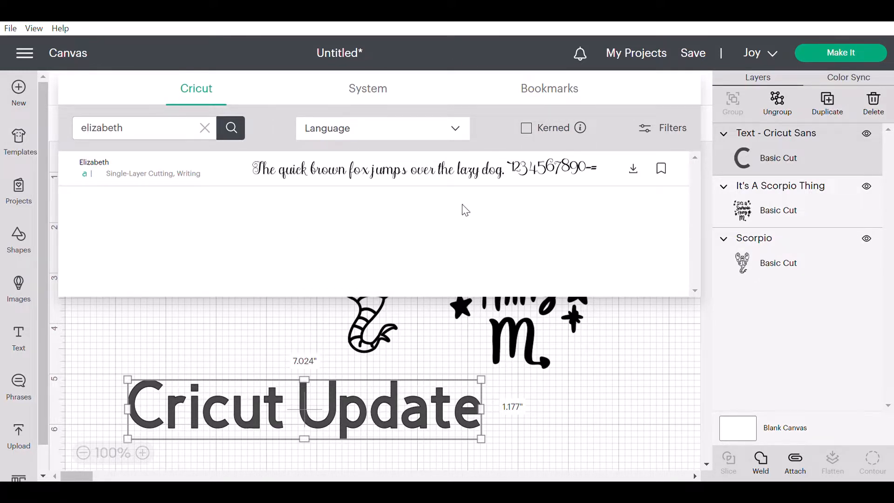
click(664, 170)
Step: Review the bookmarked fonts, search them for "dj", and clear the search
click(557, 92)
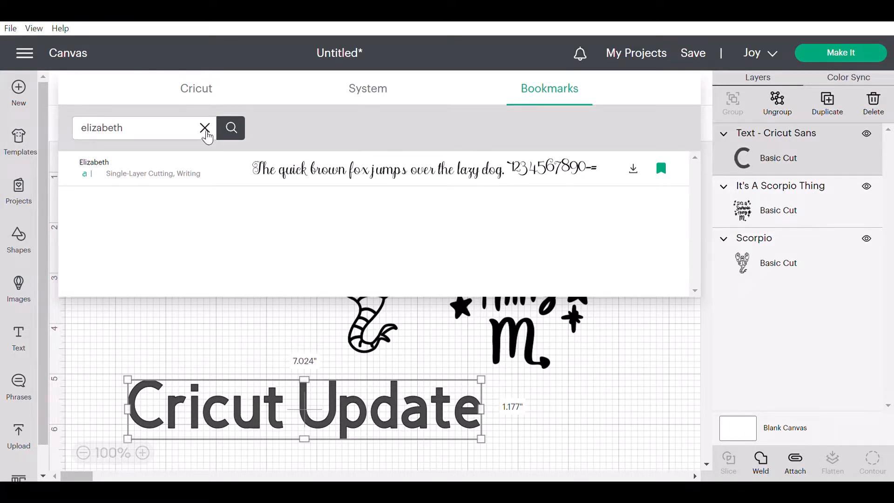
click(205, 128)
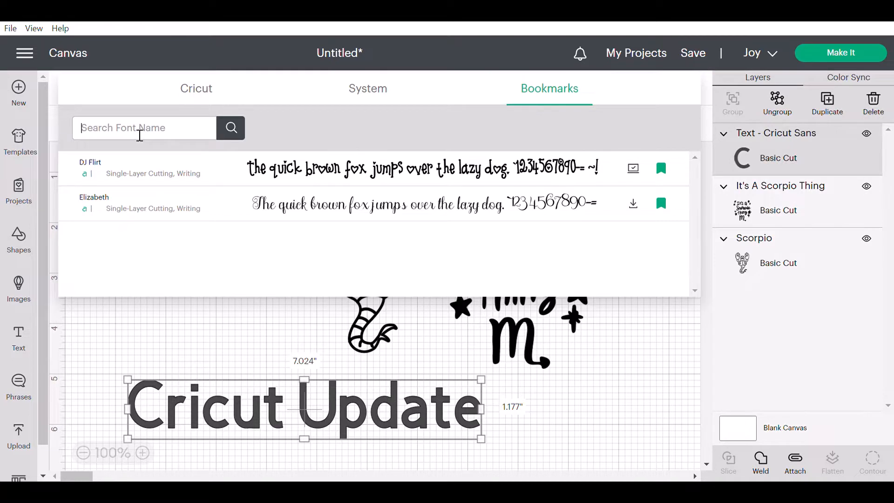
text(dj)
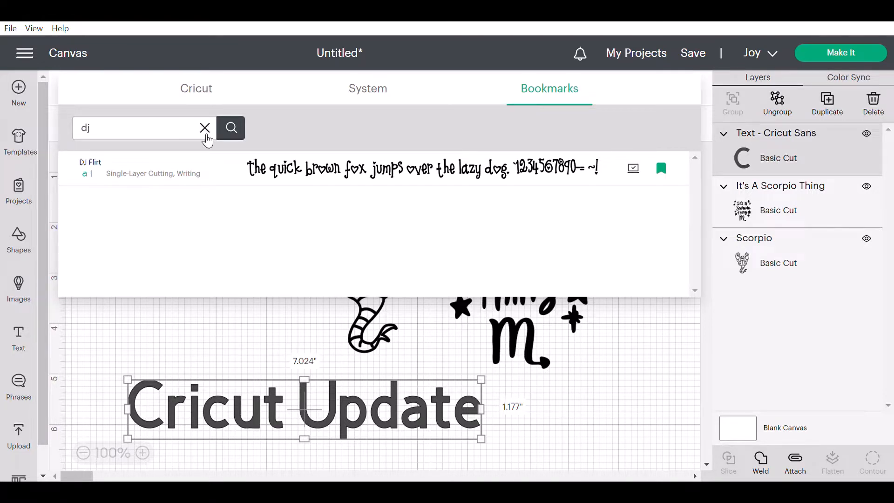
click(205, 128)
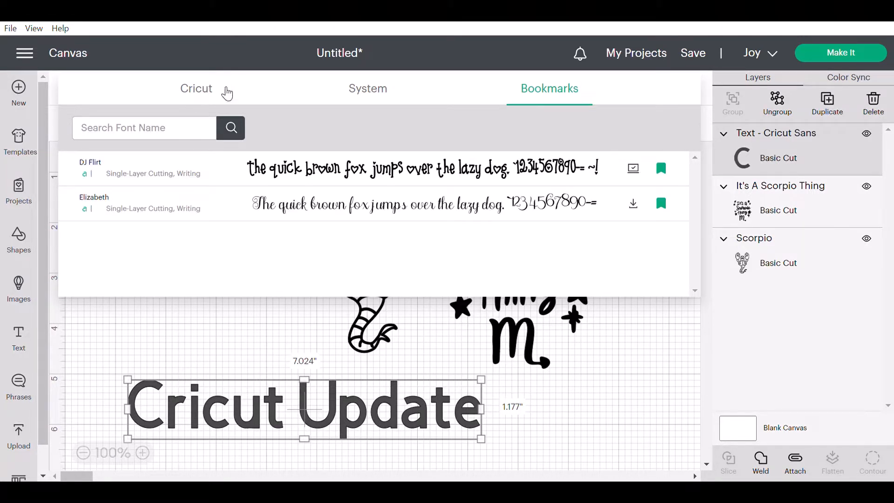
Step: Search the Cricut fonts for "elizabeth" again to check the font's bookmark
click(211, 96)
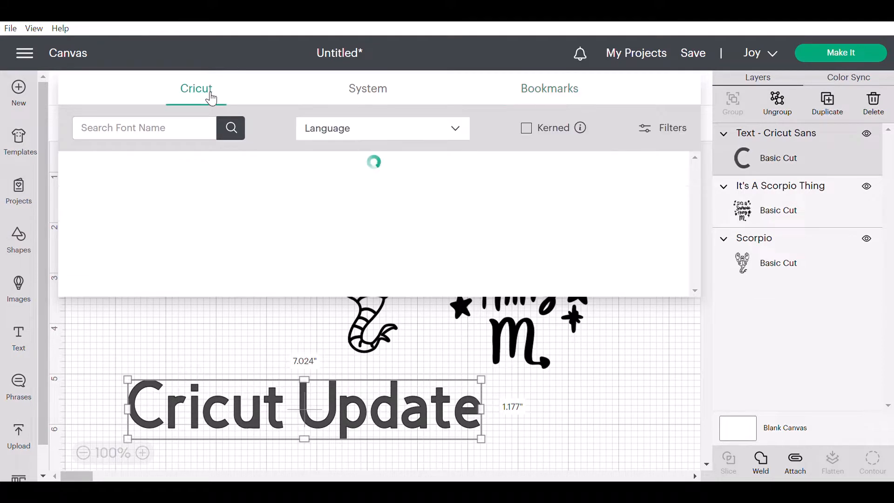
click(173, 136)
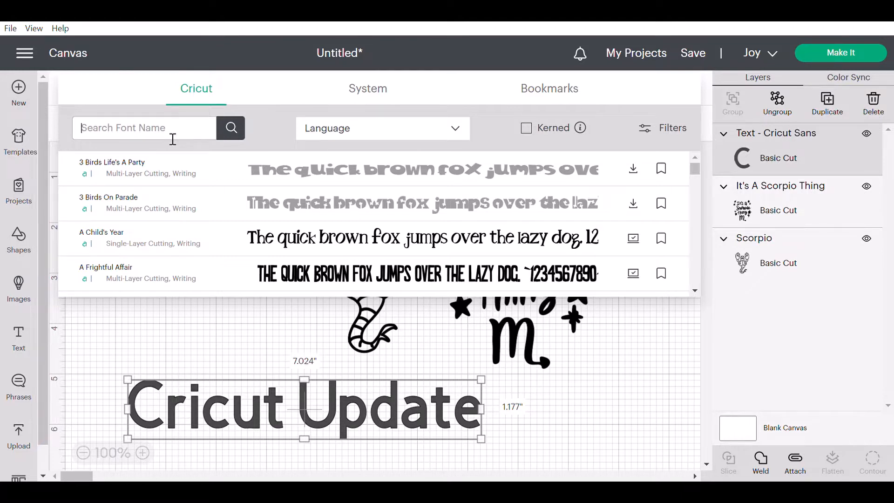
text(eliz)
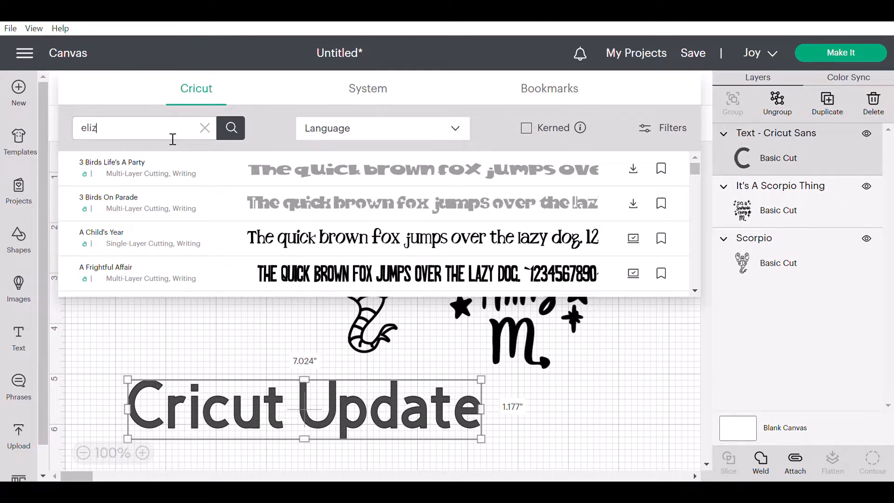
text(abeth)
key(Return)
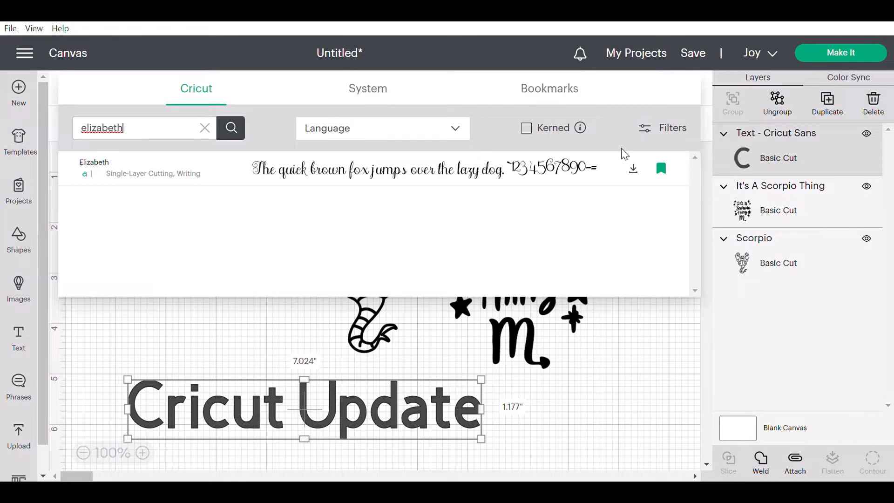
Step: Check the "elizabeth" search in the system and bookmarked fonts, then clear it and close the font list
click(363, 97)
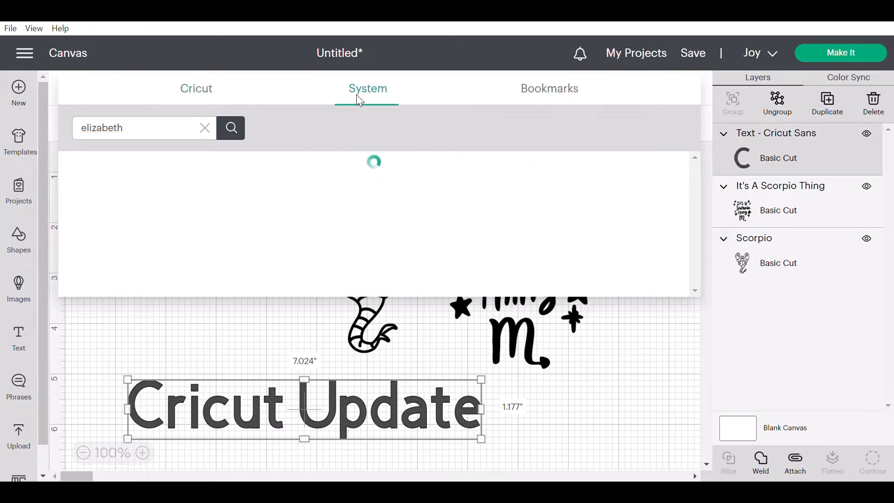
click(565, 93)
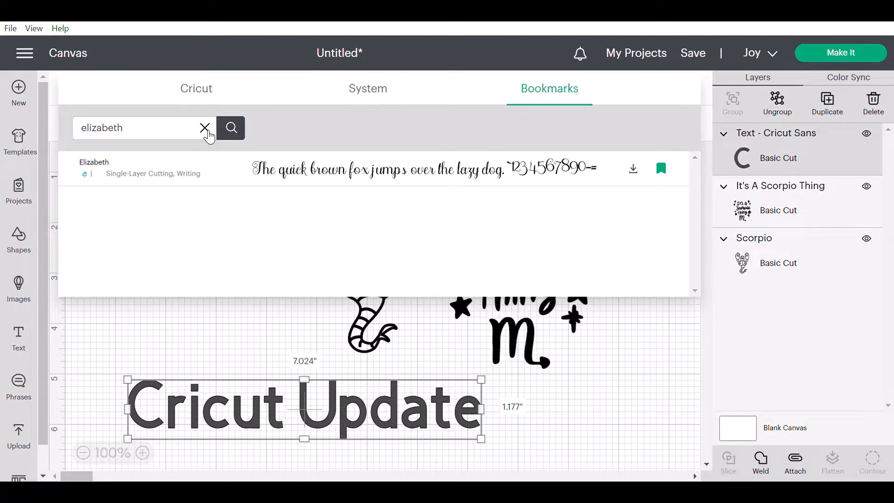
click(204, 129)
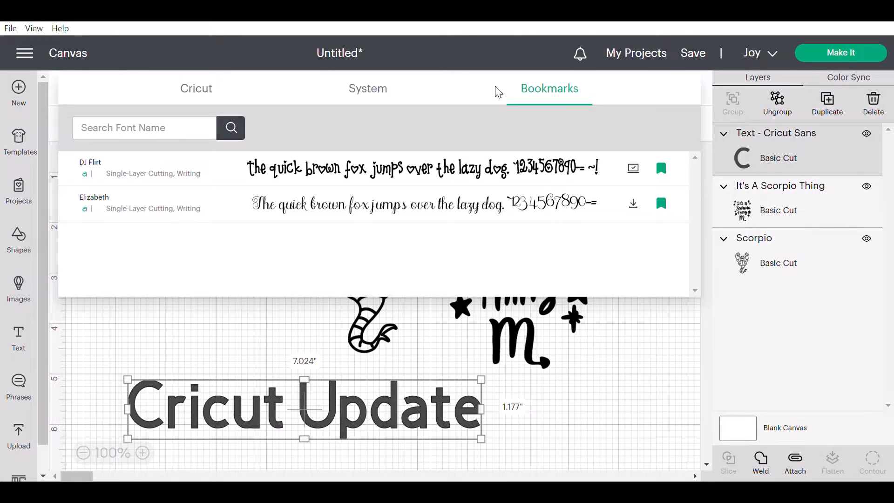
click(559, 102)
click(217, 334)
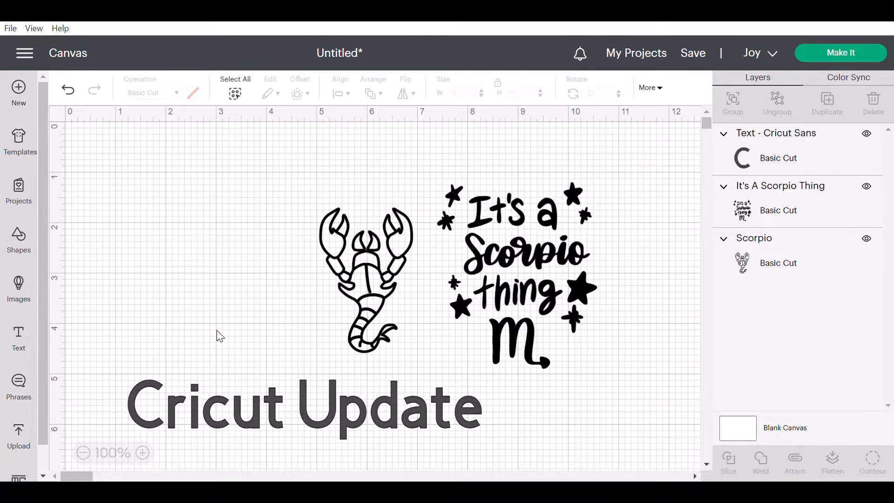
Step: Arrange the text above the side-by-side scorpion and Scorpio phrase, shrinking the phrase to about 2.99 by 3.48 in
click(385, 289)
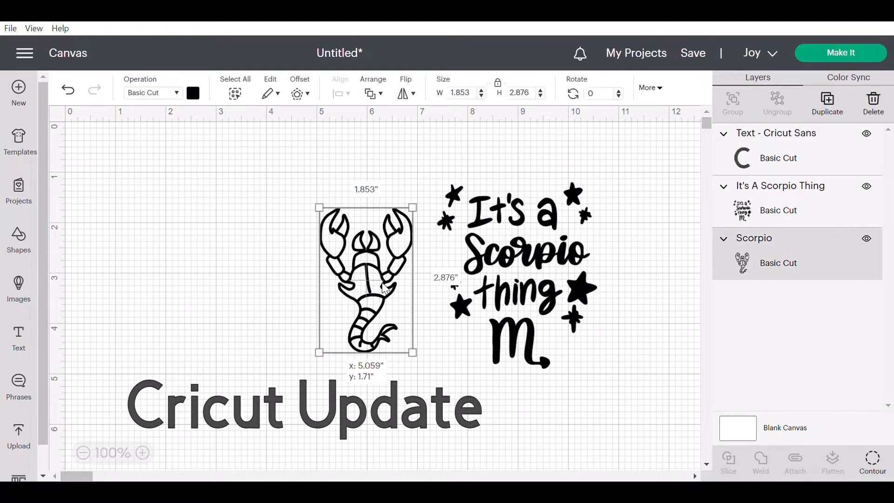
drag(384, 289, 363, 273)
click(590, 235)
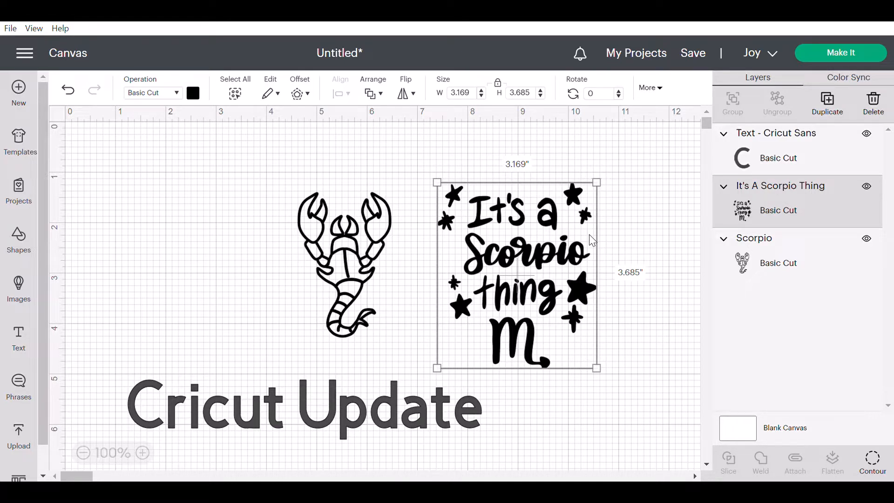
drag(266, 426, 217, 209)
drag(370, 250, 270, 319)
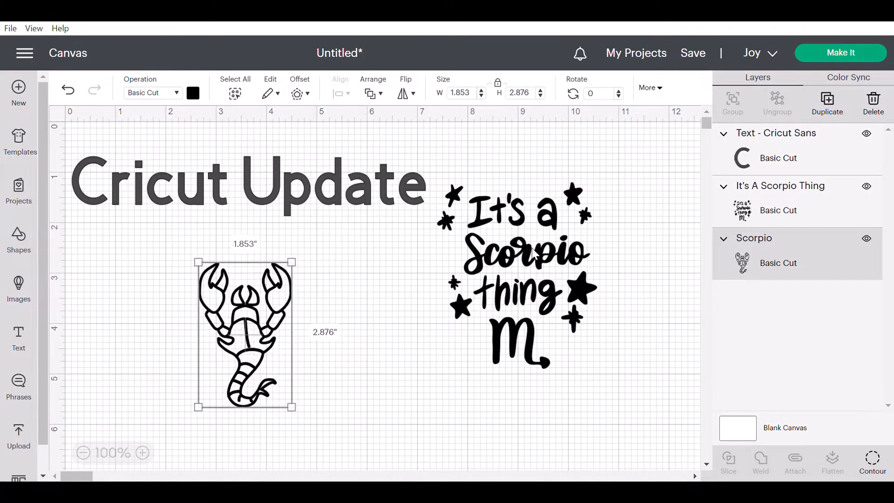
drag(535, 254, 465, 310)
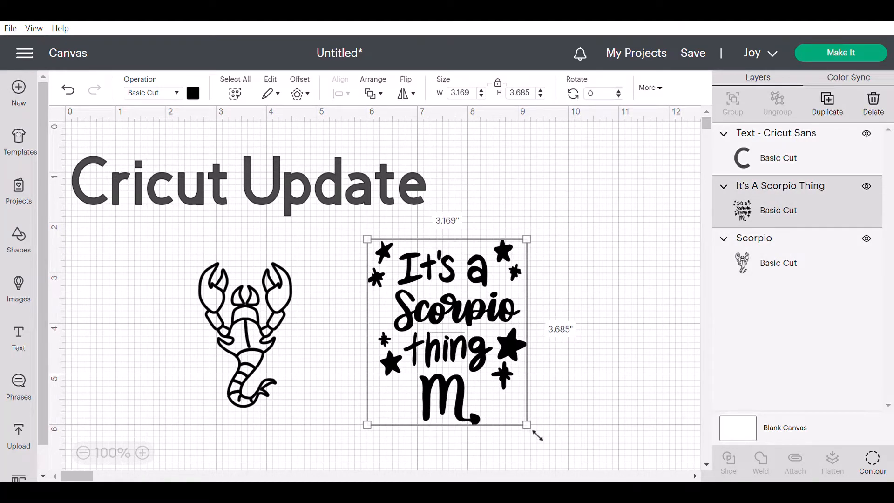
drag(538, 437, 522, 425)
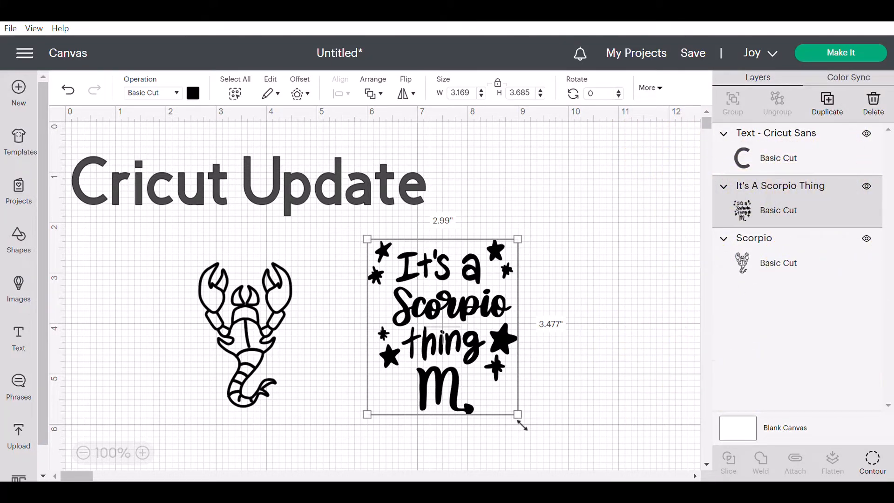
Step: Add a 0.25 in offset with rounded corners around the scorpion
click(254, 364)
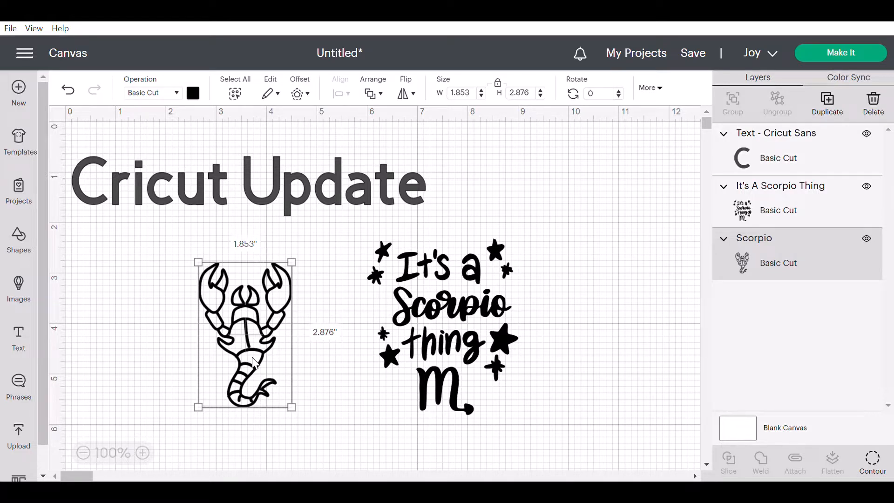
click(302, 94)
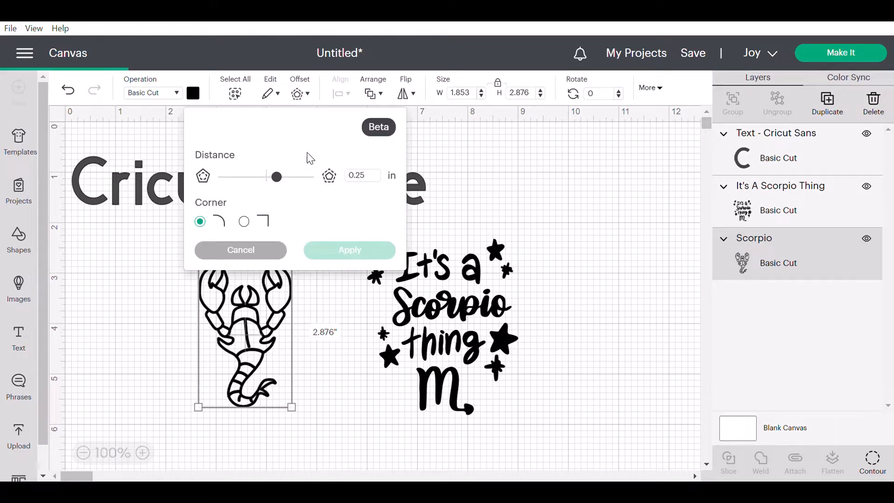
click(376, 186)
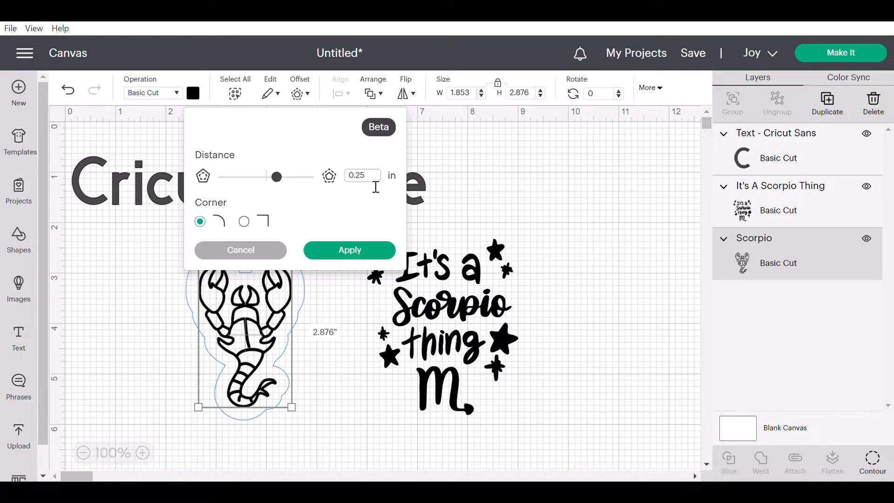
key(BackSpace)
text(0)
click(333, 251)
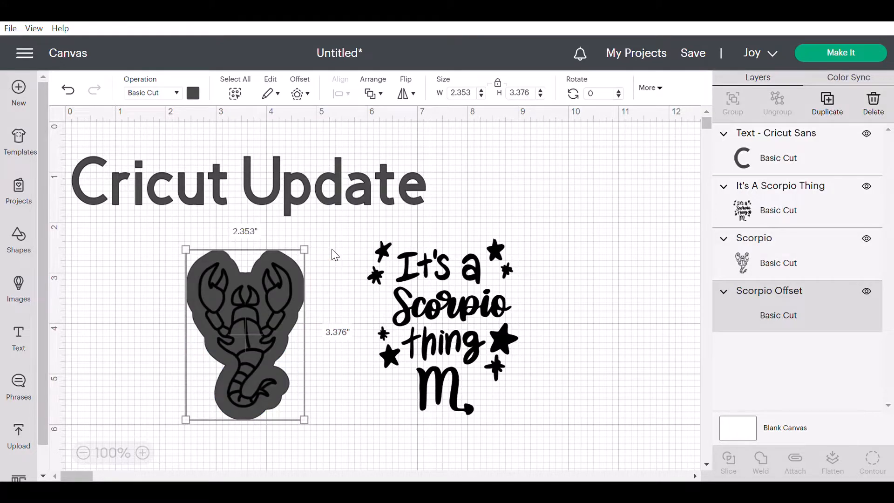
click(349, 298)
mouse_move(306, 303)
mouse_down()
mouse_move(330, 298)
mouse_move(301, 256)
mouse_move(324, 360)
mouse_move(329, 291)
mouse_move(295, 336)
mouse_move(351, 340)
mouse_move(342, 374)
mouse_move(301, 323)
mouse_move(329, 317)
mouse_move(305, 307)
mouse_up()
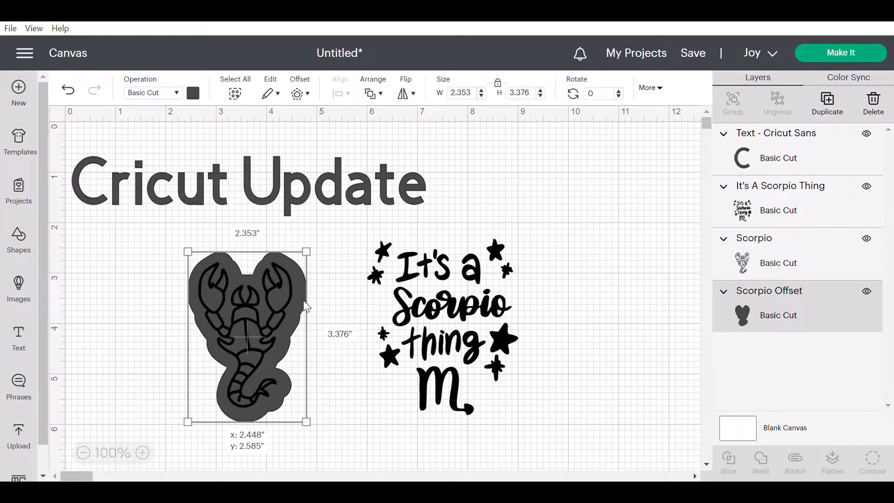
drag(304, 301, 304, 301)
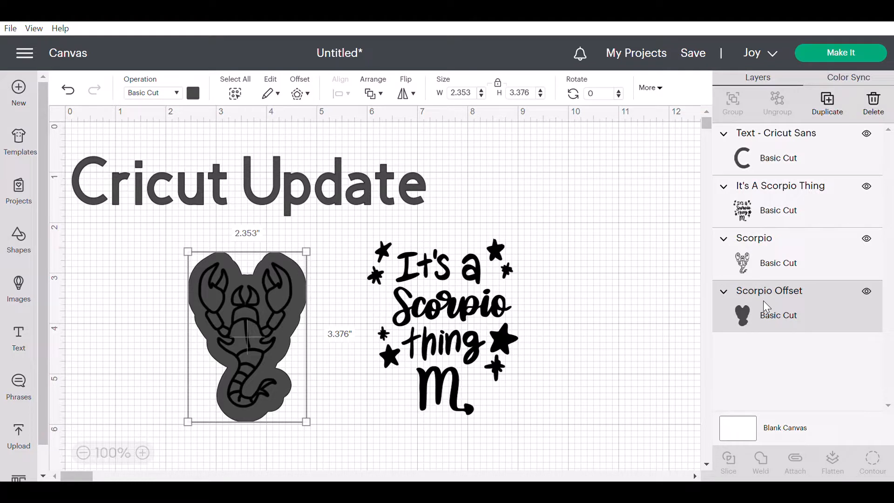
key(ctrl+z)
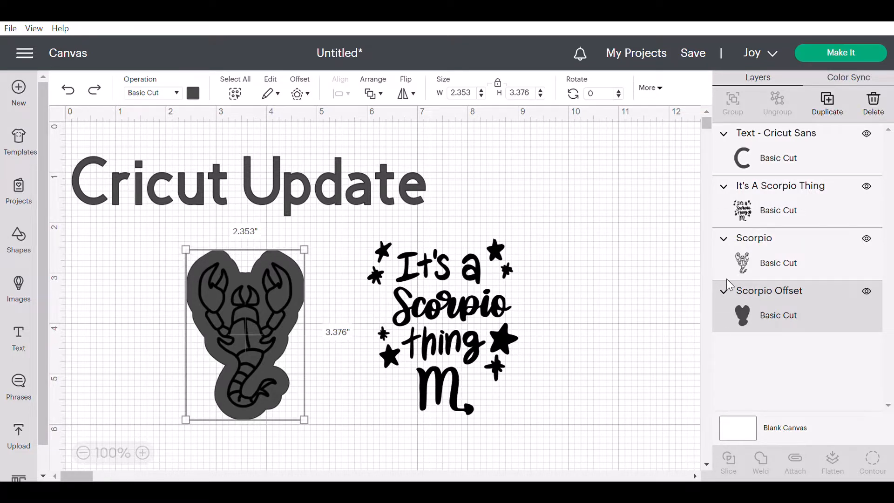
Step: Slice the scorpion out of its offset and delete the two loose scorpion cut-outs, keeping only the sliced offset shape
shift+click(792, 239)
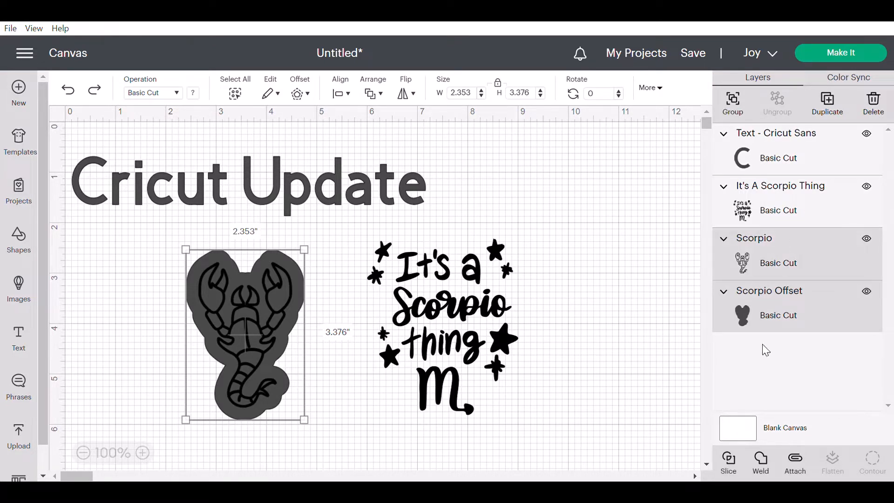
click(731, 463)
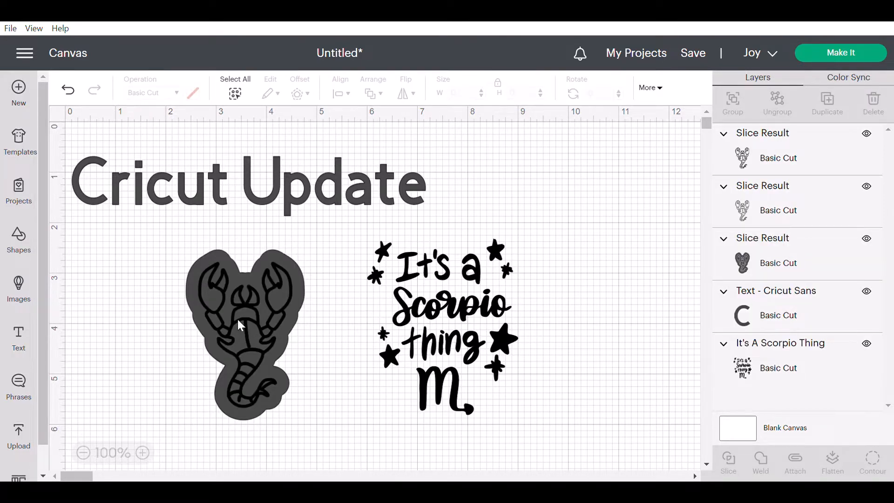
drag(237, 318, 129, 317)
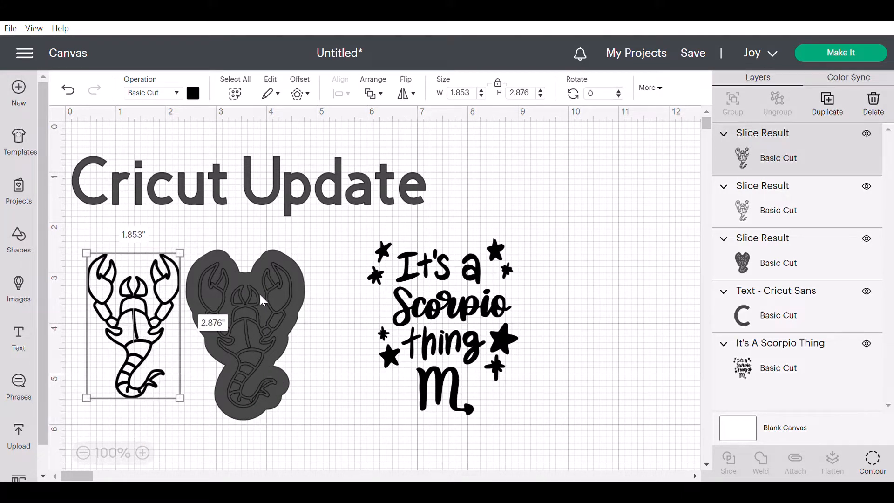
drag(266, 300, 148, 321)
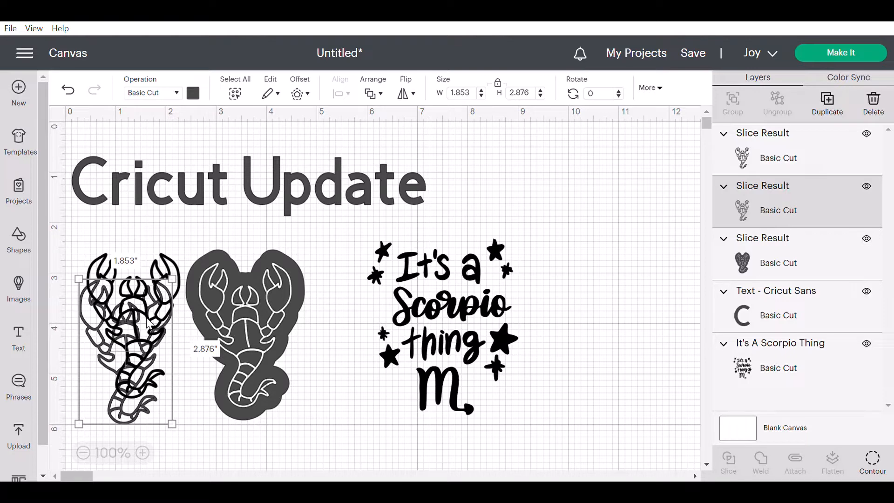
key(Delete)
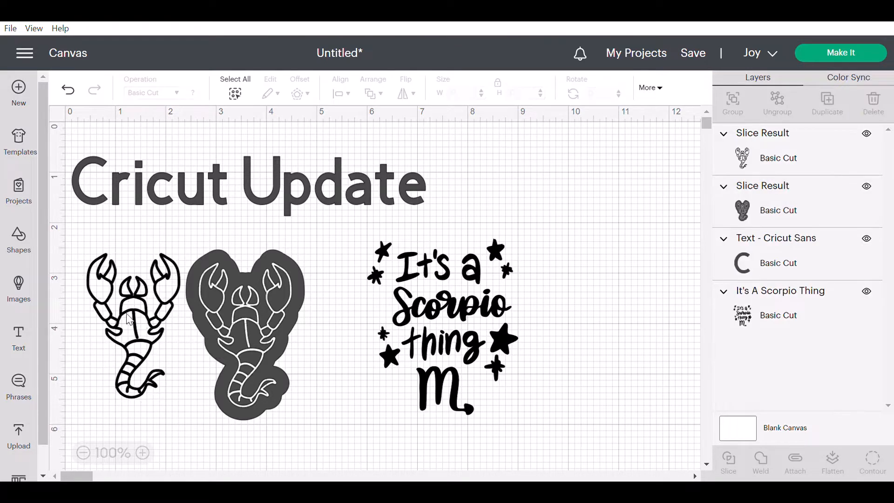
click(124, 319)
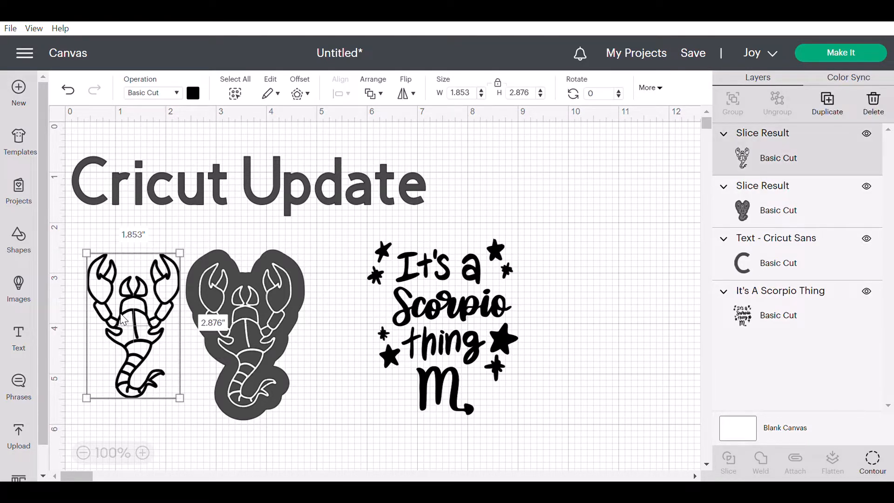
key(Delete)
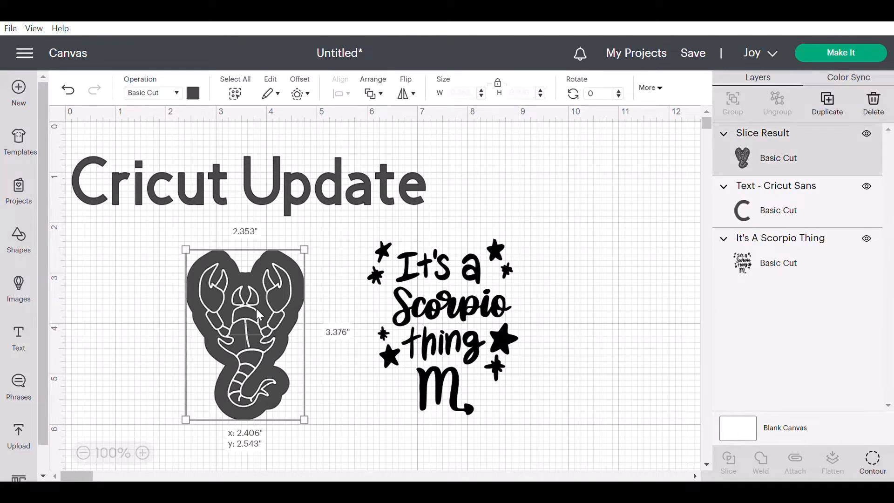
Step: Move the sliced scorpion shape slightly closer to the Scorpio phrase and recolor it black
drag(256, 308, 281, 313)
click(475, 289)
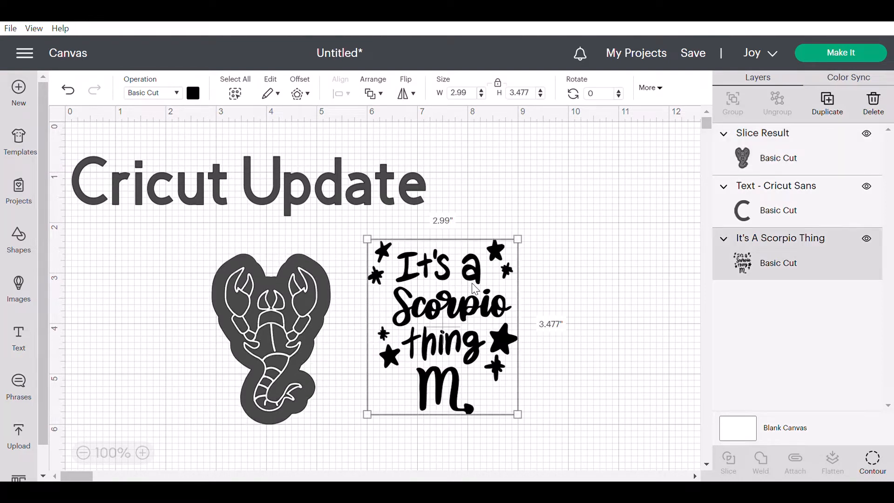
click(283, 336)
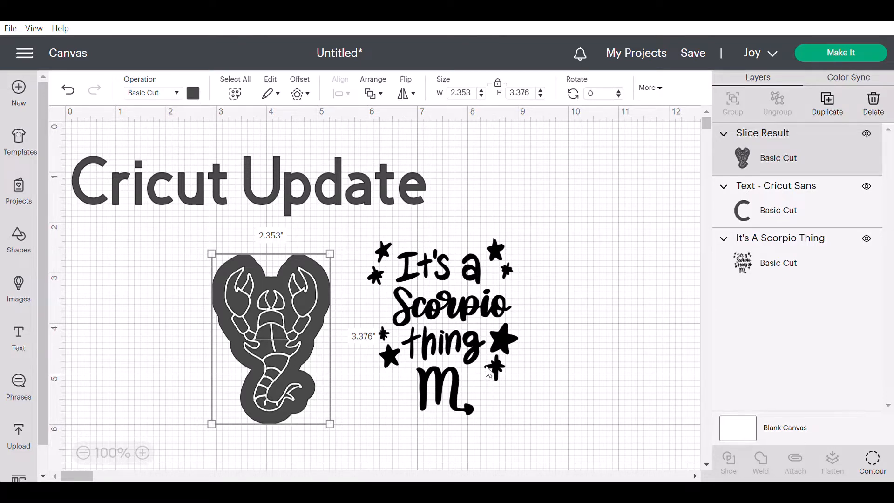
click(197, 102)
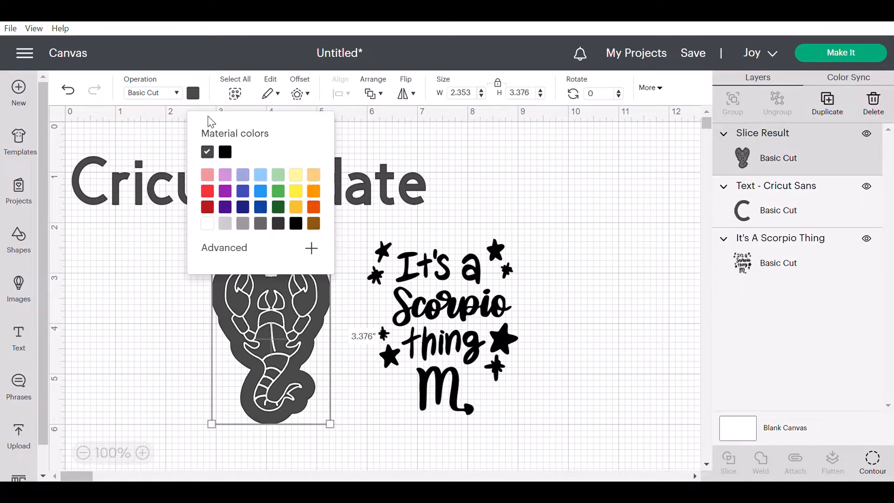
click(228, 157)
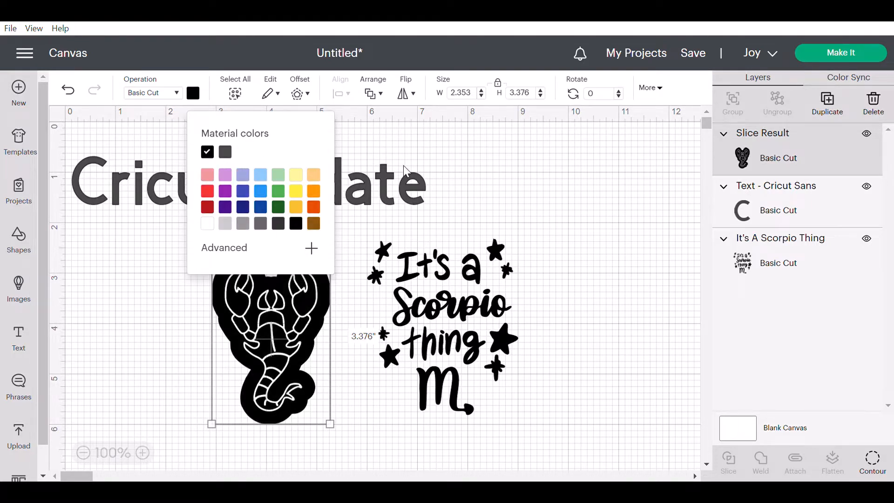
Step: Duplicate the Scorpio phrase and place the copy directly to the right of the original
click(456, 326)
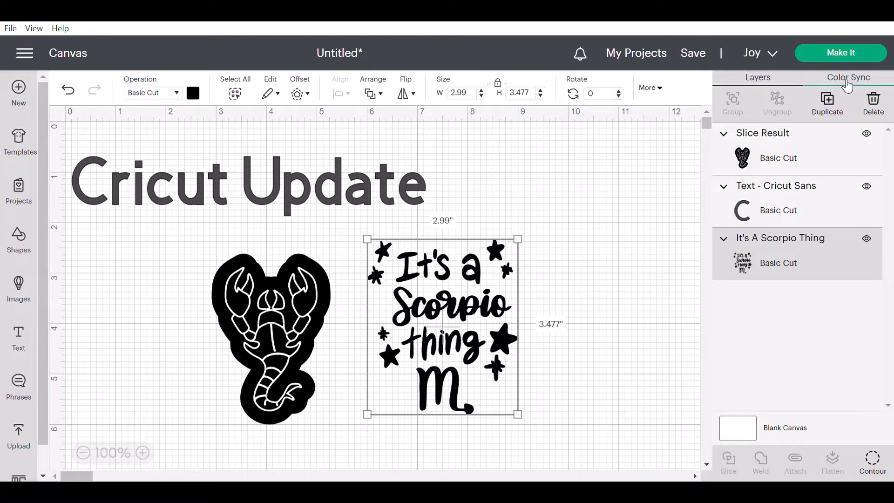
click(833, 106)
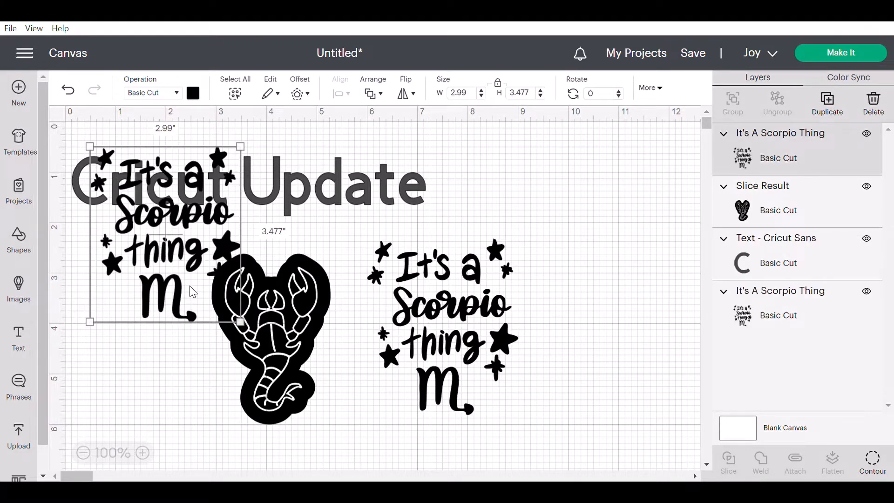
drag(158, 268, 588, 367)
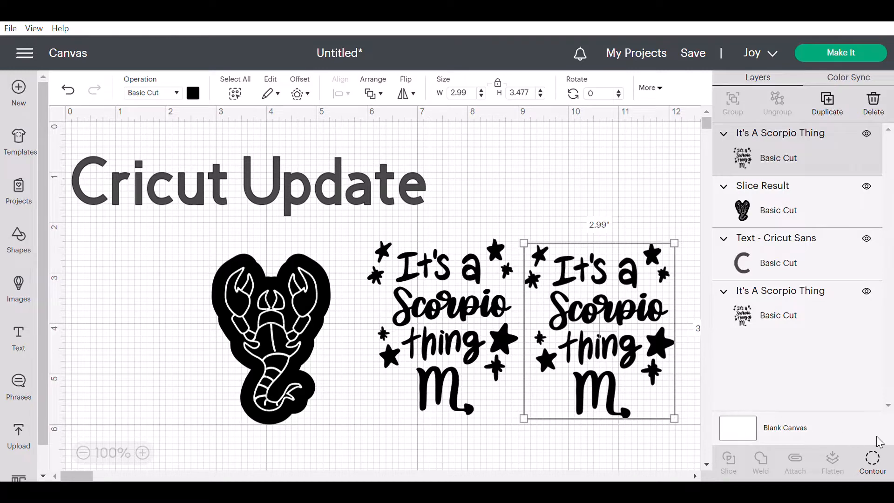
Step: Hide all contours of the duplicated phrase, then turn four of its medium-sized stars back on
click(878, 464)
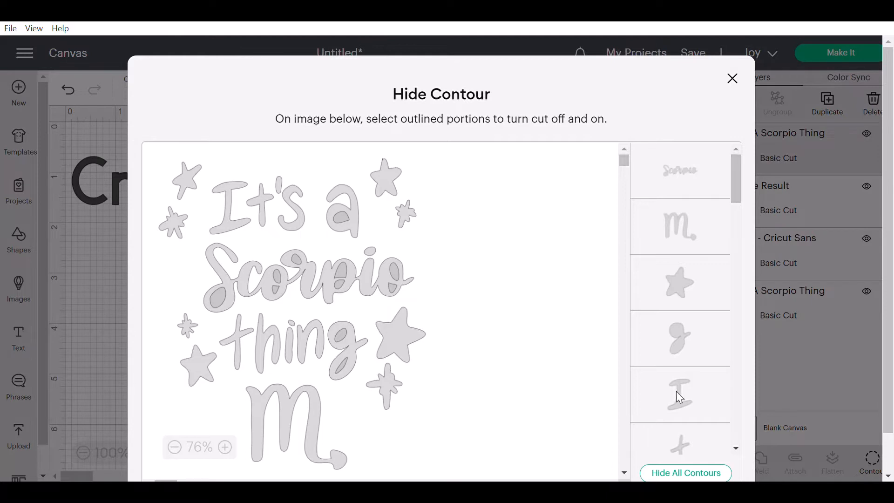
click(685, 473)
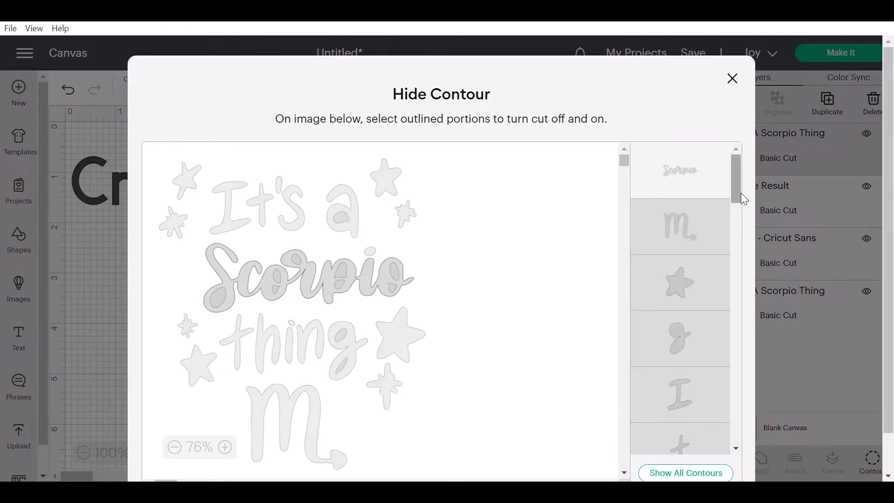
click(692, 270)
drag(737, 181, 736, 287)
click(690, 223)
click(694, 246)
click(701, 261)
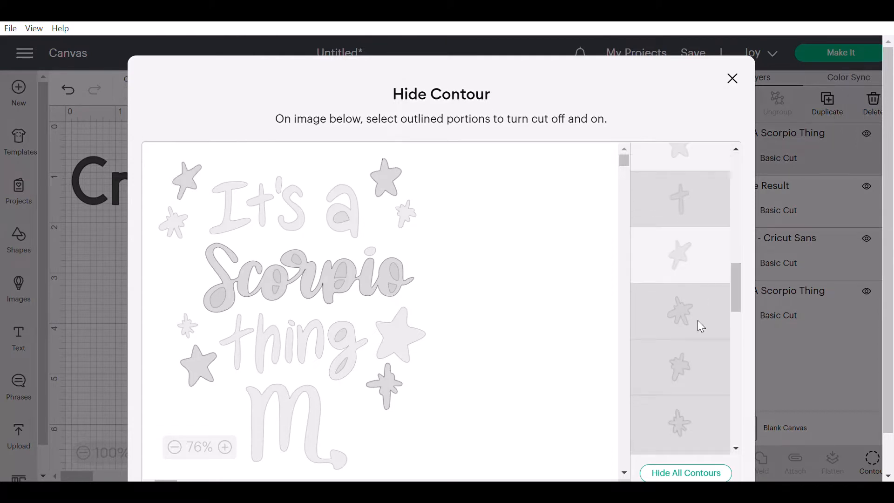
Step: Turn on the duplicate's three small stars and large star, and hide the word Scorpio so only the stars remain
click(698, 321)
click(698, 366)
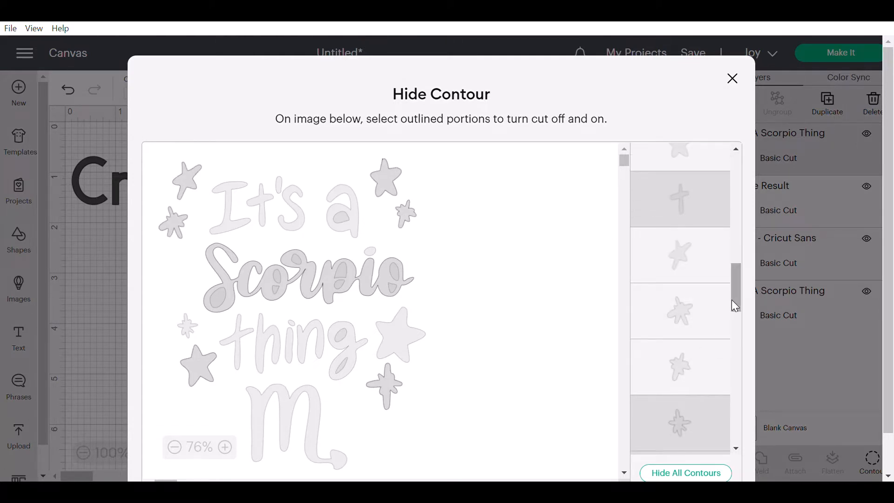
drag(735, 305, 733, 325)
click(680, 217)
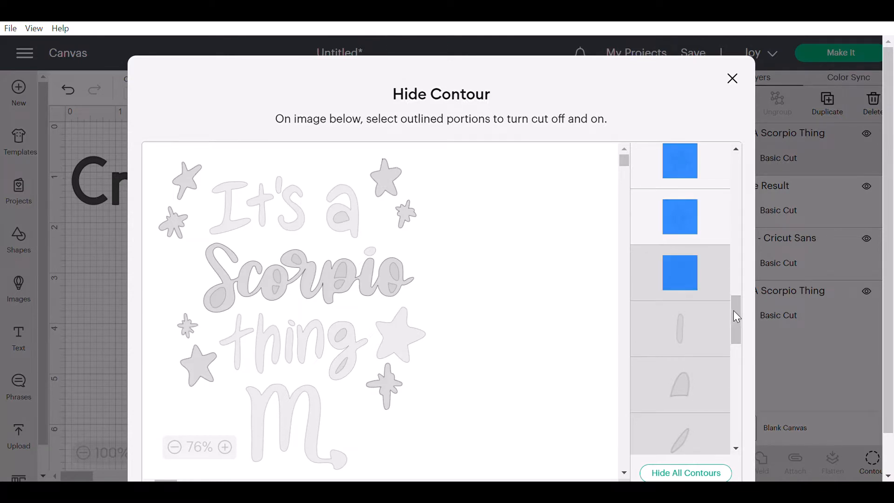
drag(735, 303, 713, 172)
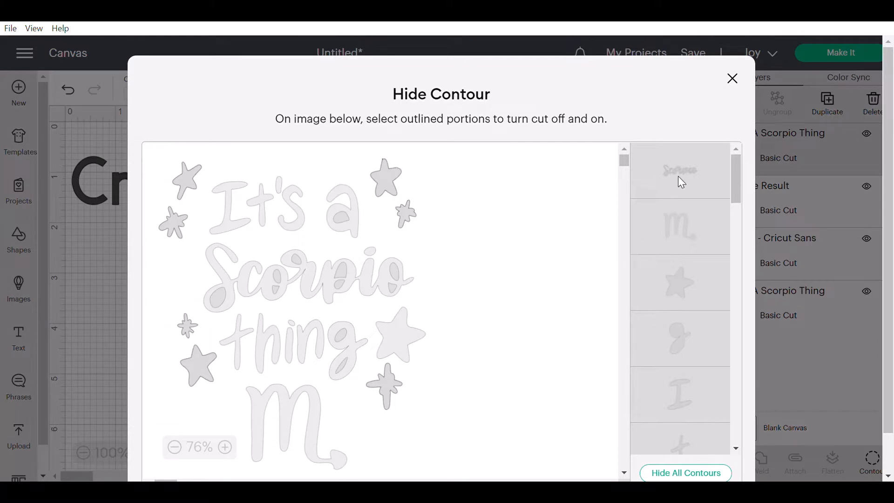
mouse_move(733, 179)
mouse_down()
mouse_move(758, 302)
mouse_move(759, 272)
mouse_move(764, 465)
mouse_move(740, 178)
mouse_up()
click(682, 299)
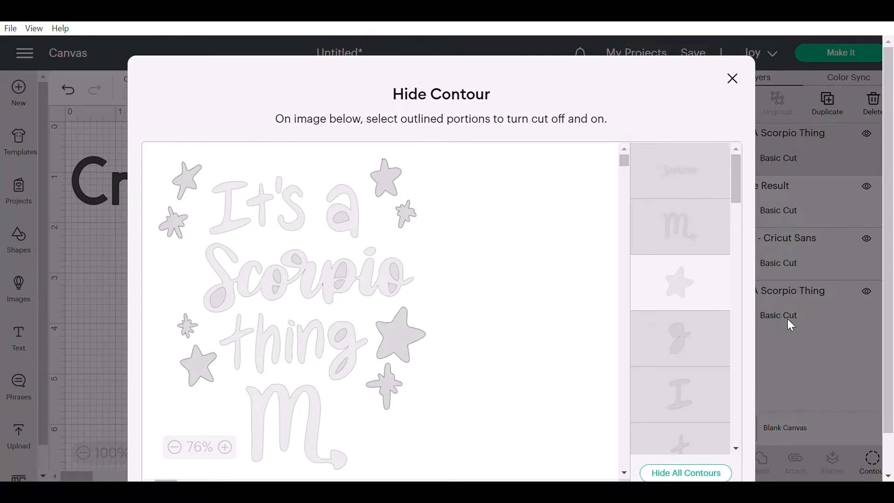
click(783, 347)
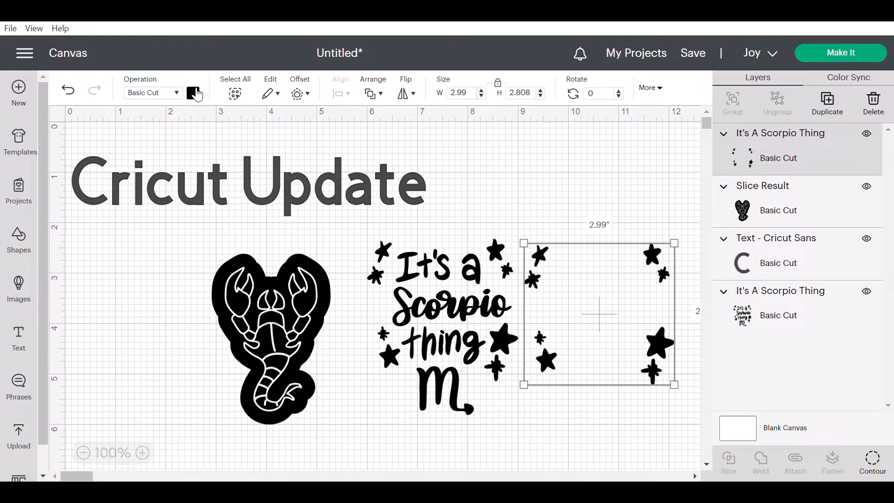
Step: Recolor the separated stars brown and deselect them
click(194, 93)
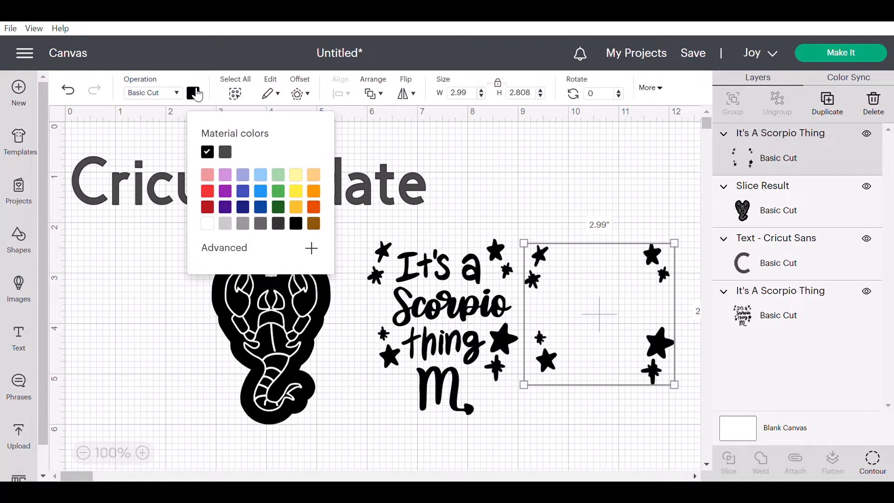
click(313, 224)
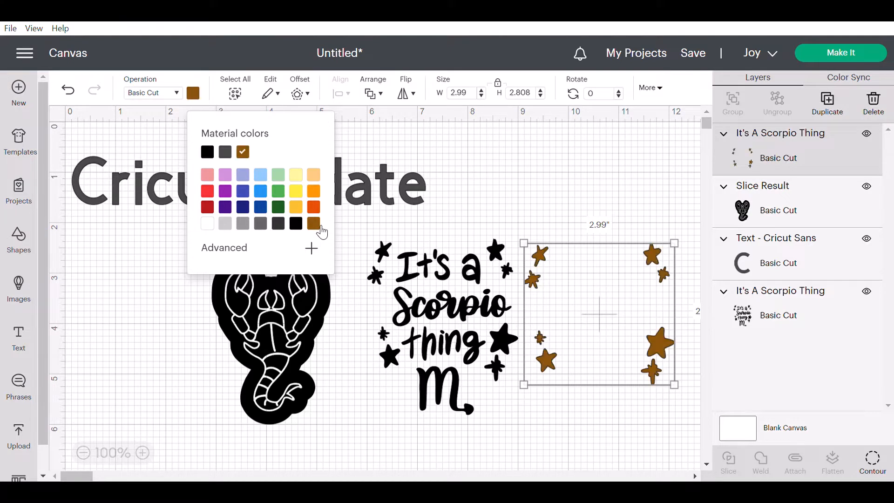
click(607, 211)
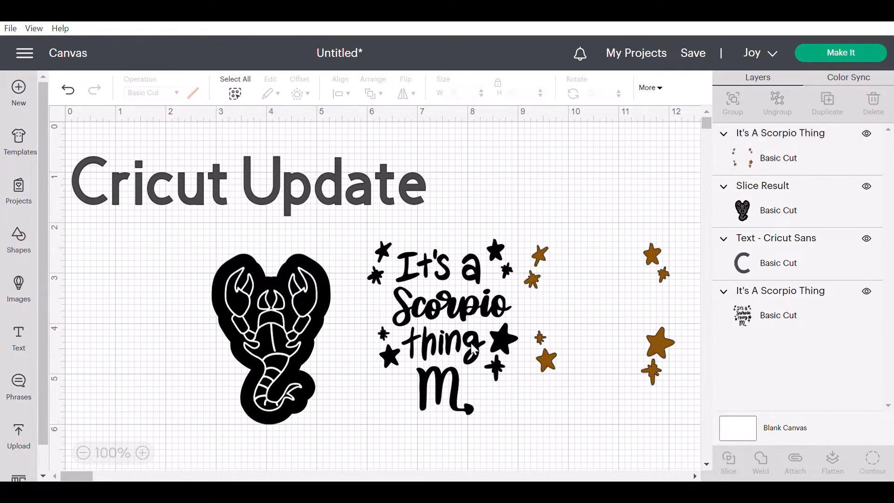
Step: In the original phrase's contours, turn off the large star and the four medium-sized stars
click(447, 328)
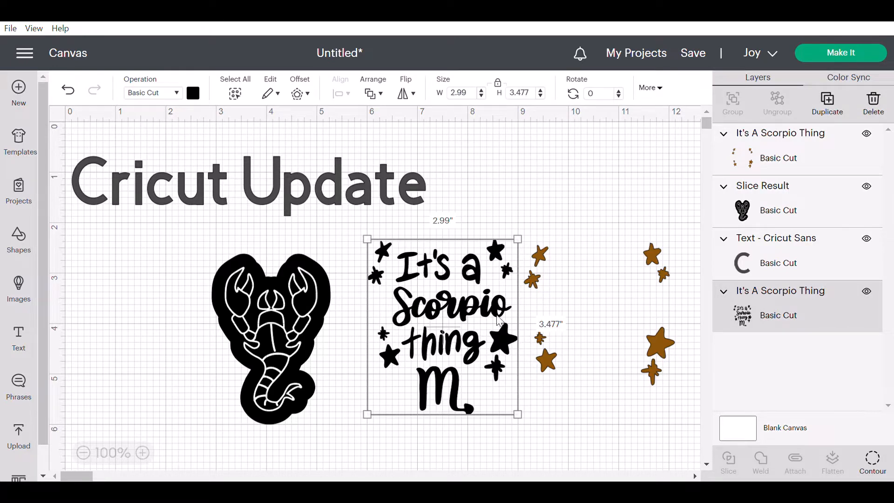
click(873, 472)
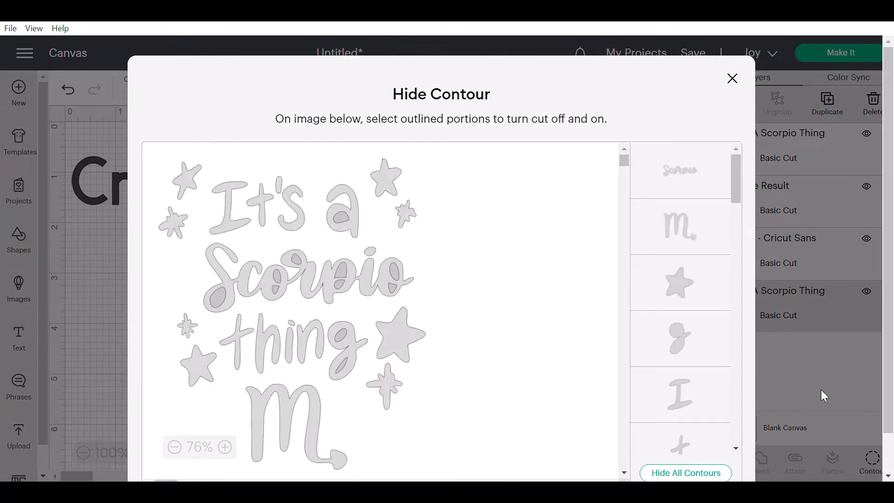
click(686, 298)
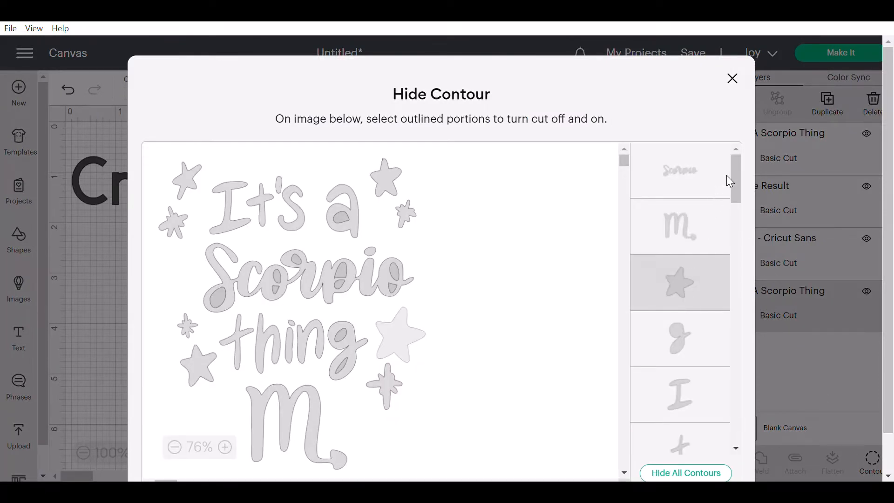
drag(734, 174, 734, 222)
click(691, 233)
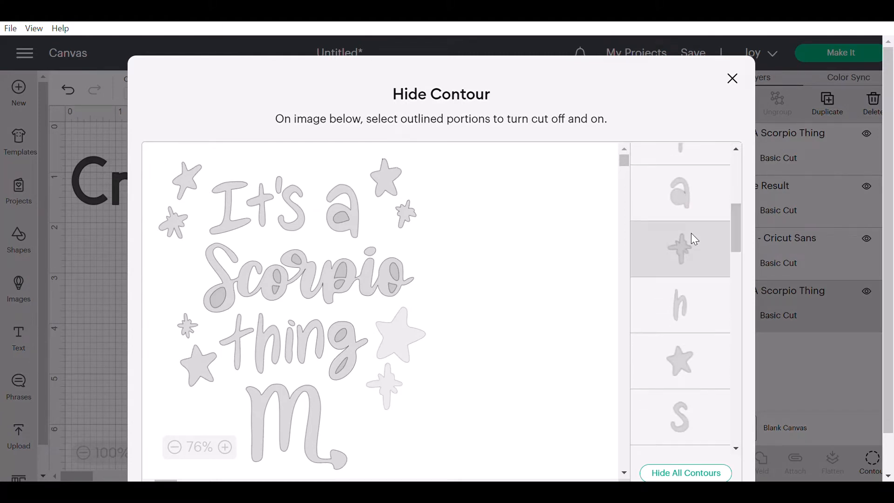
click(705, 376)
drag(740, 247, 736, 288)
click(692, 288)
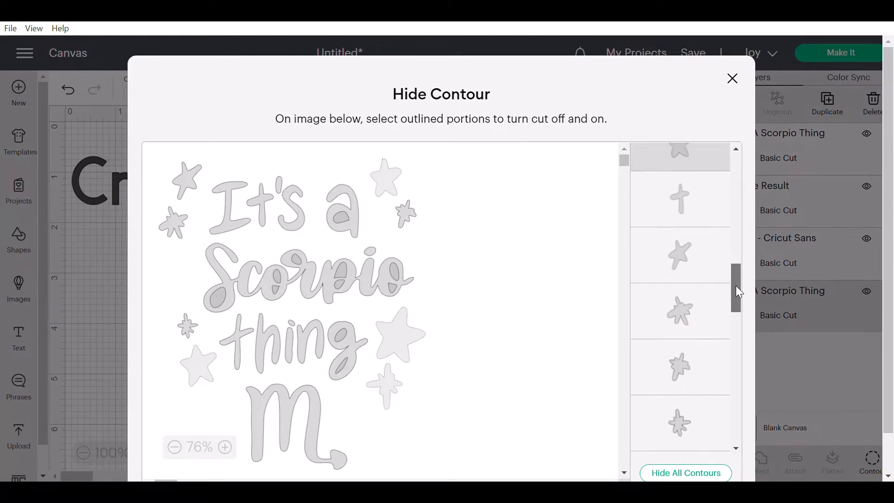
click(693, 243)
Step: Turn off the original phrase's three small stars and close the contour editor, leaving only the lettering
drag(733, 289, 734, 299)
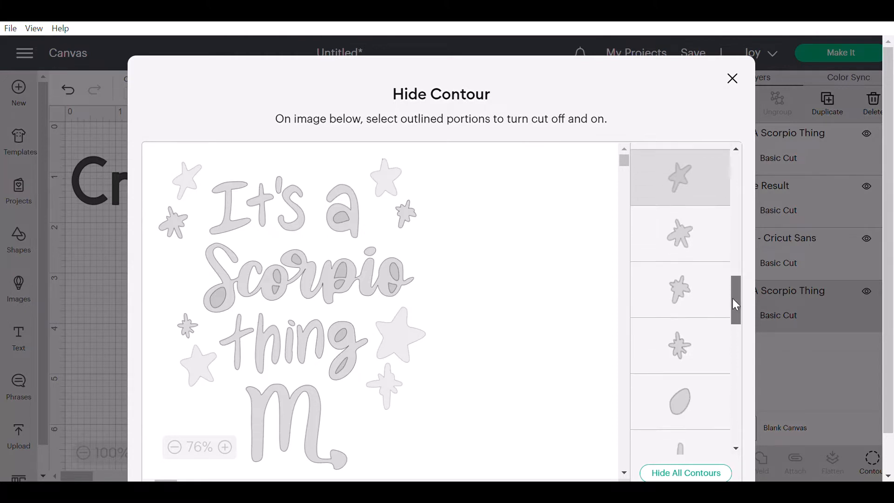
click(698, 247)
click(699, 285)
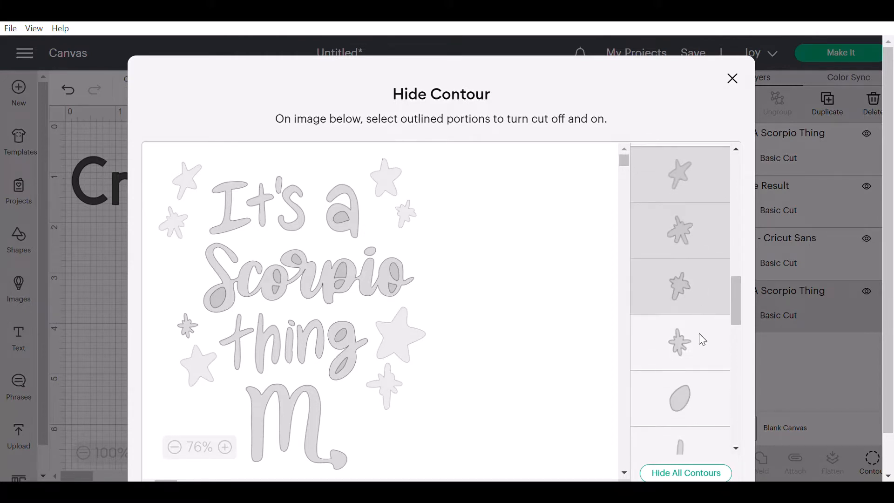
click(700, 335)
drag(732, 303, 732, 171)
click(793, 391)
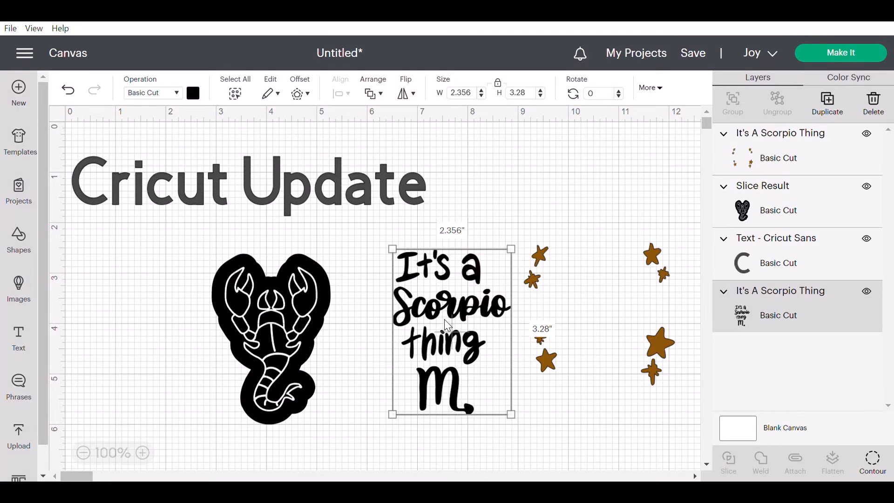
Step: Move the black lettering in between the brown stars, and shift the stars to about x 9.07", y 2.25" around it
drag(436, 322, 601, 320)
click(555, 130)
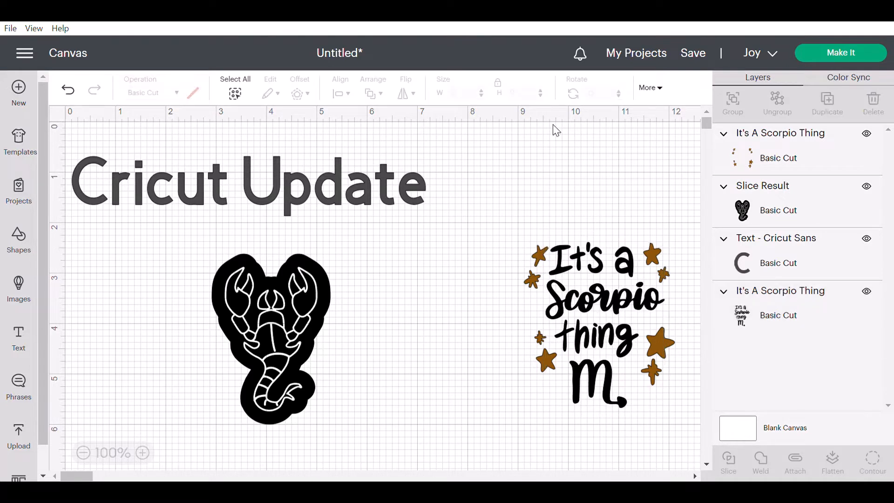
drag(610, 286, 607, 279)
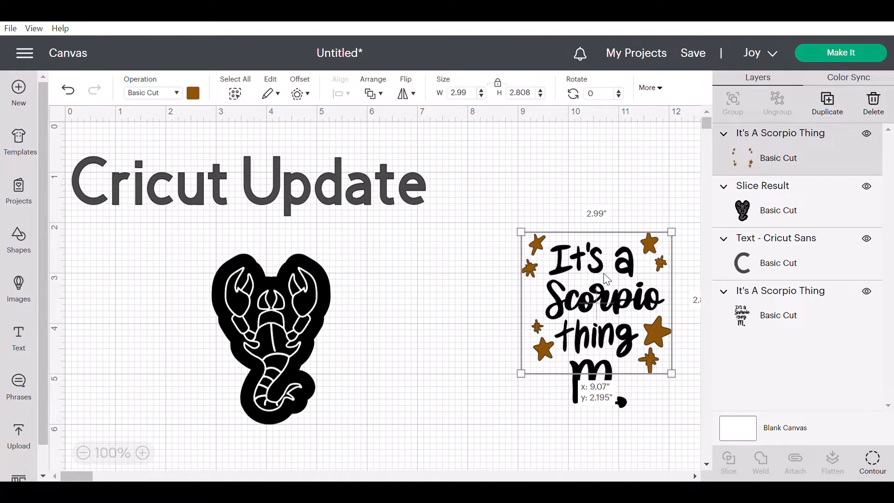
drag(607, 279, 607, 282)
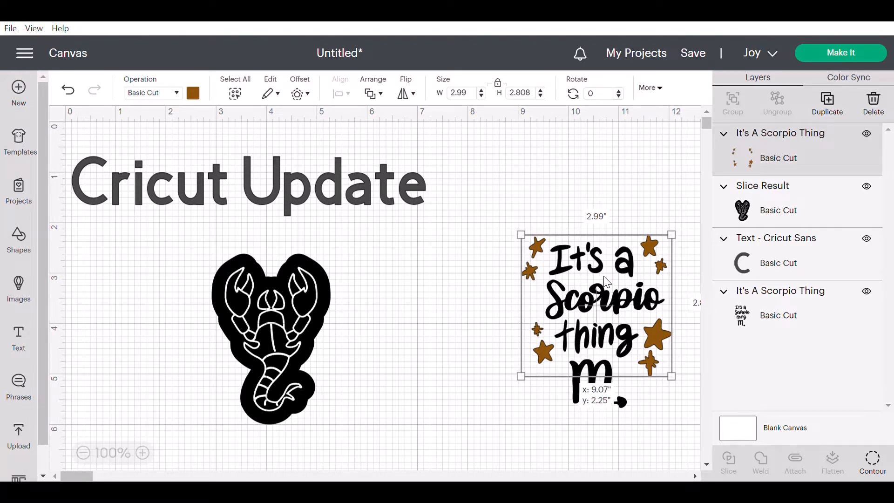
click(555, 192)
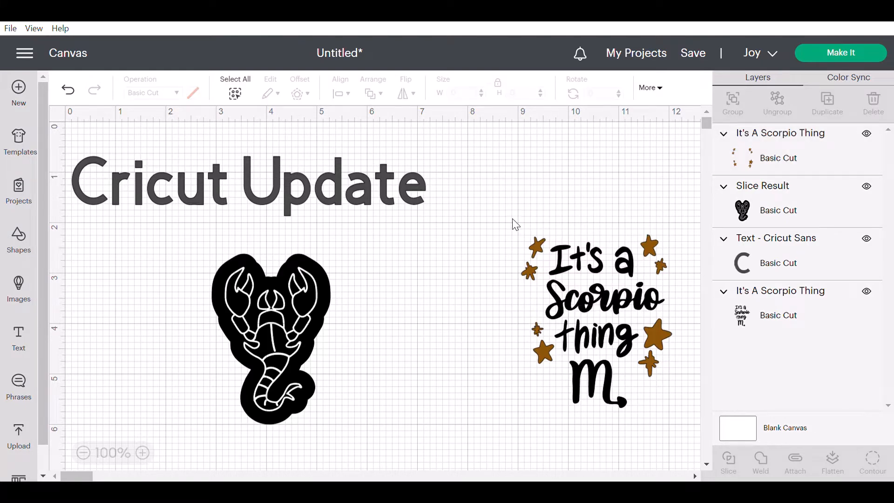
Step: Group the brown stars with the black lettering and deselect the group
drag(512, 222, 692, 412)
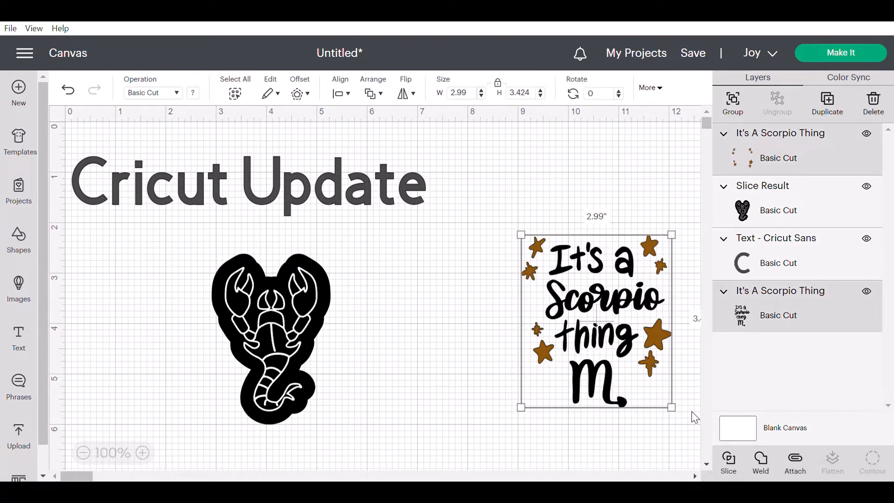
click(732, 104)
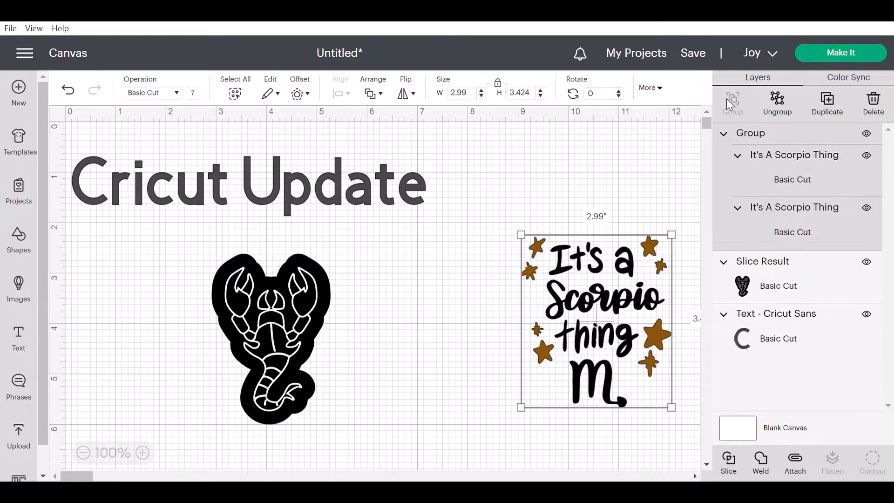
click(559, 197)
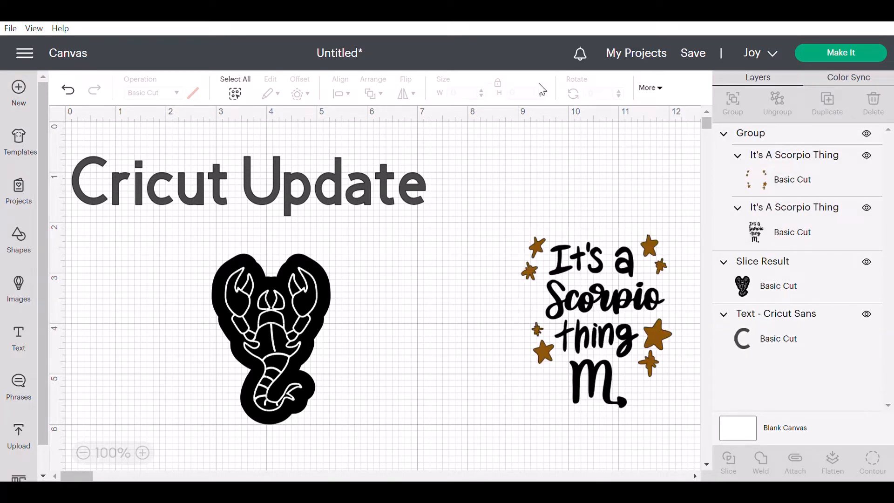
Step: Save the project with the title "Scorpio 2", without adding it to a collection
click(701, 56)
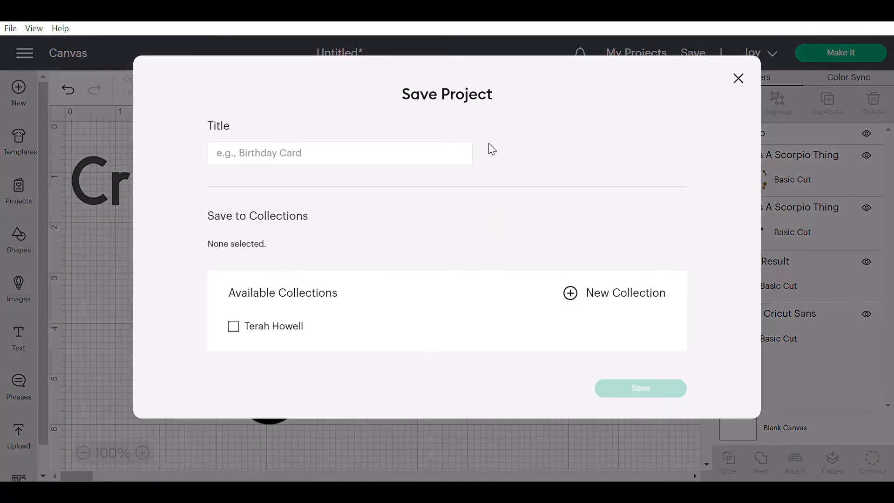
click(416, 159)
text(Scorpi)
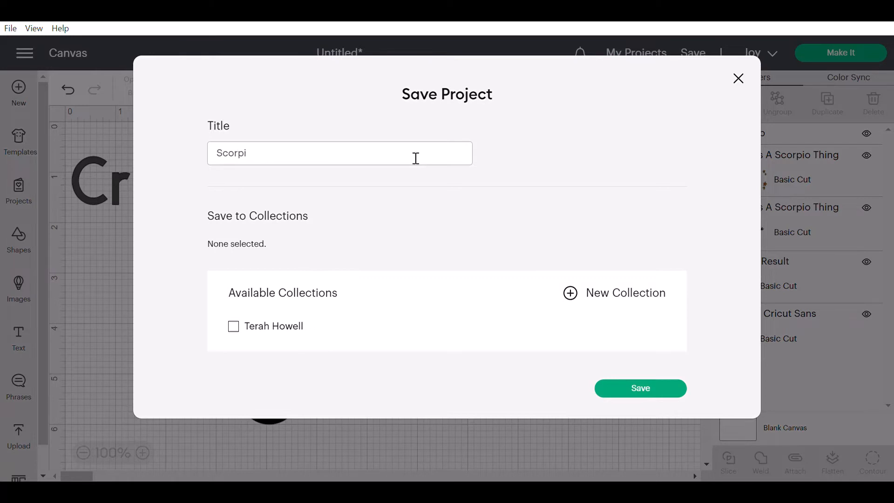
text(o 2)
click(620, 393)
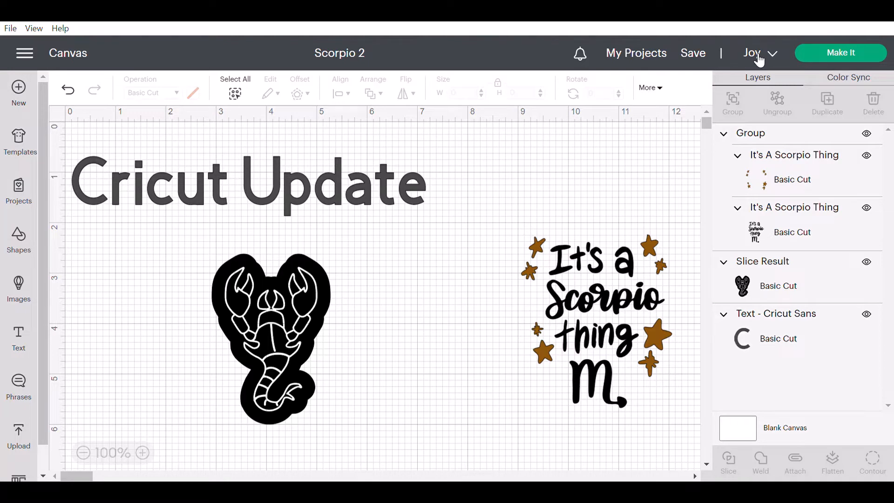
Step: Hide the "Cricut Update" text and prepare the design for cutting on a 4.5 in x 6.5 in mat, continuing past the mat preview
click(287, 186)
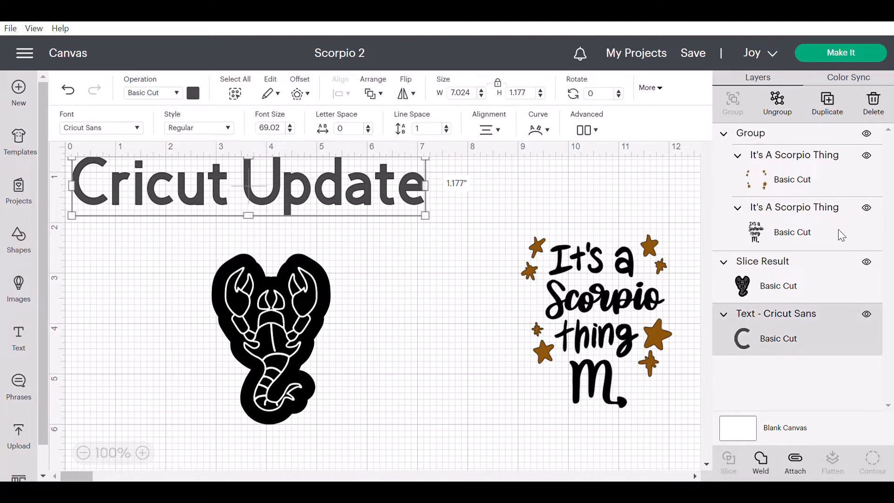
click(868, 315)
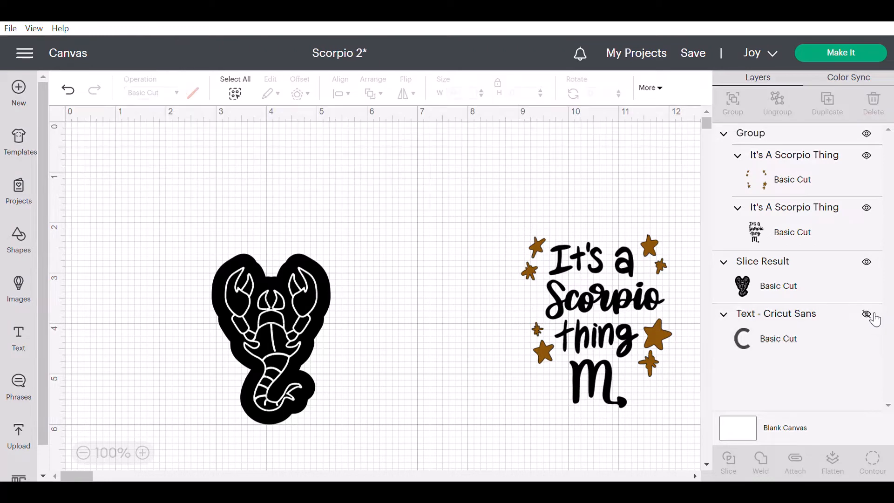
click(834, 55)
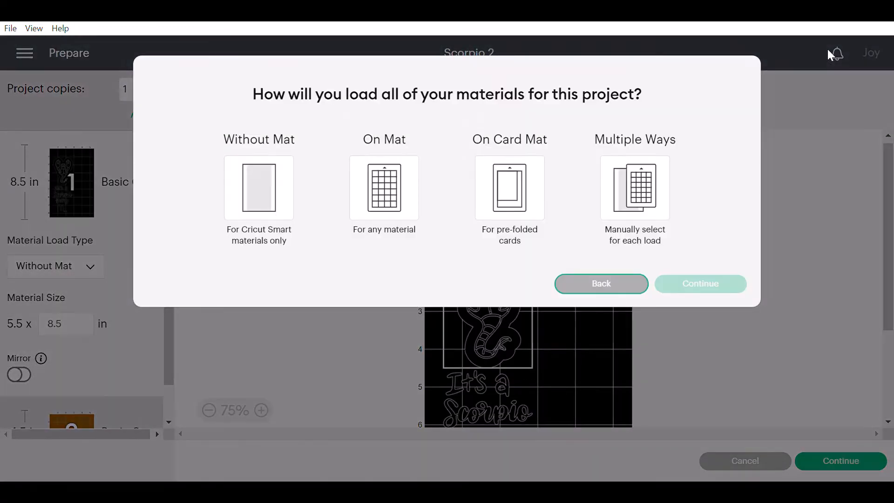
click(375, 214)
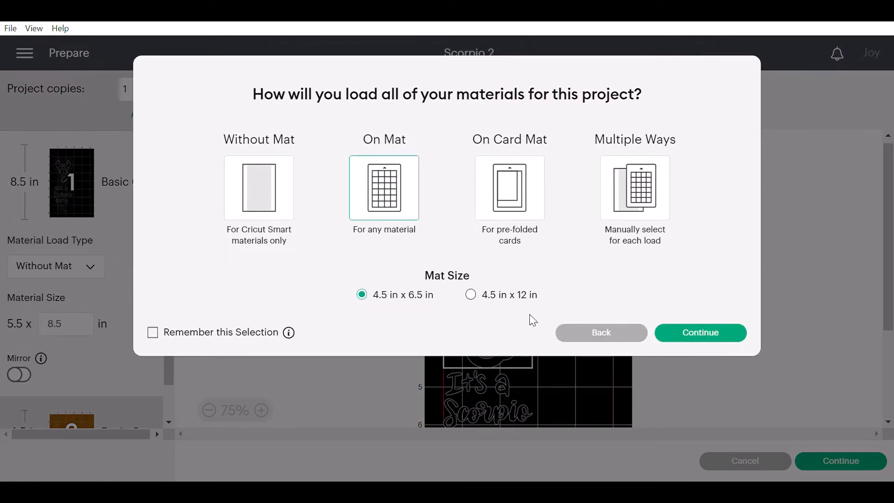
click(705, 334)
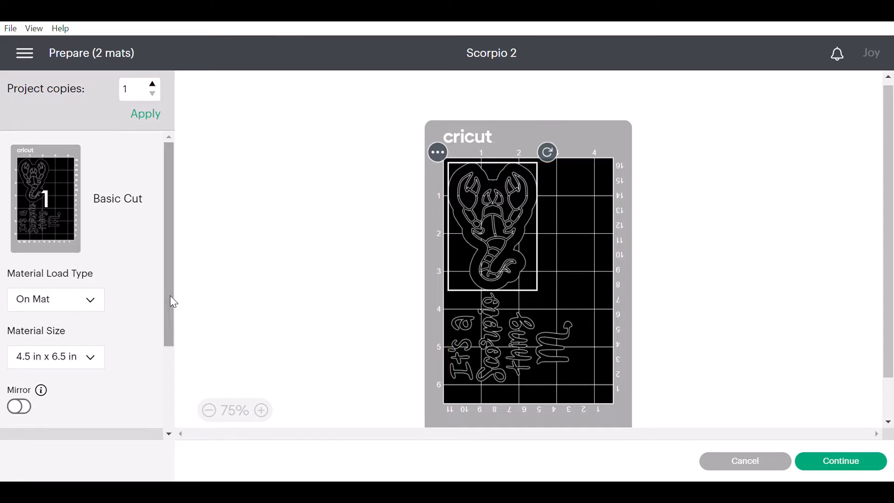
drag(175, 312, 169, 266)
click(856, 471)
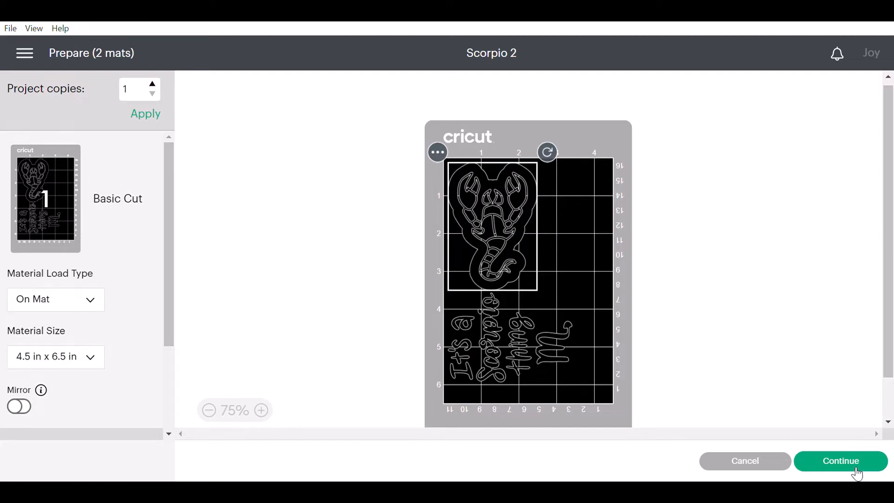